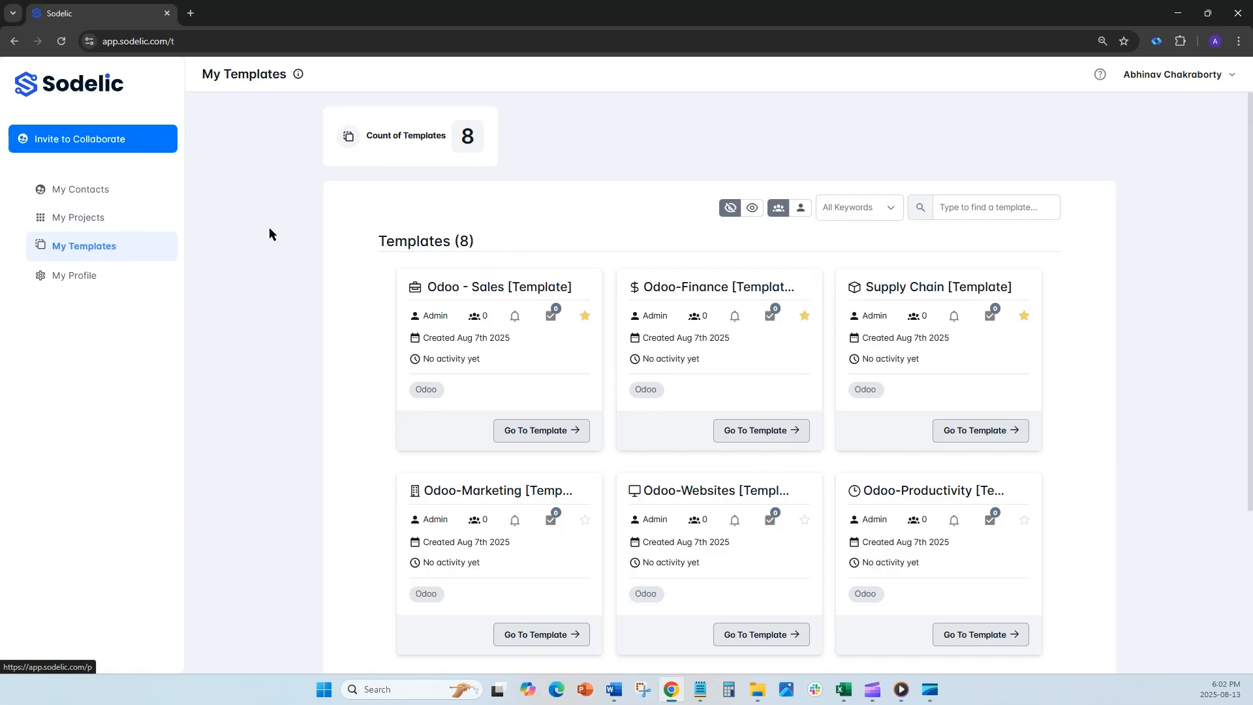
Step: Open the Odoo - Sales [Template] project from the list of projects
scroll(361, 343, down, 4)
scroll(361, 344, up, 3)
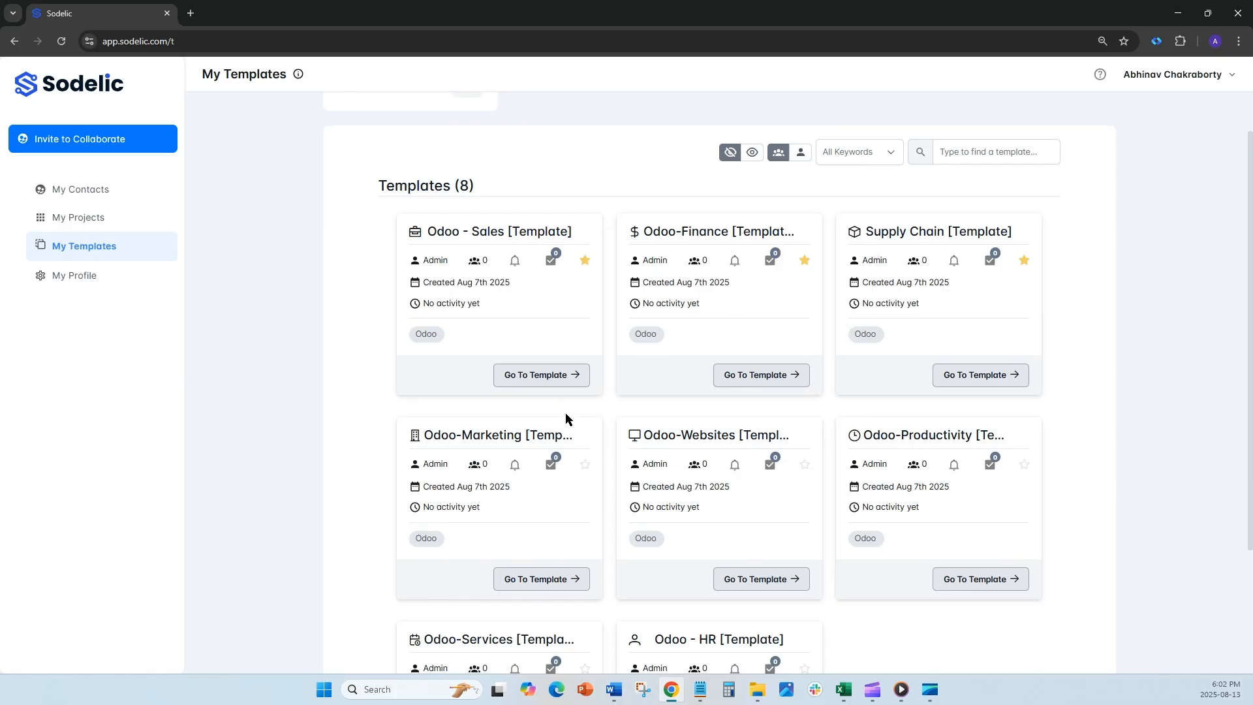
click(68, 218)
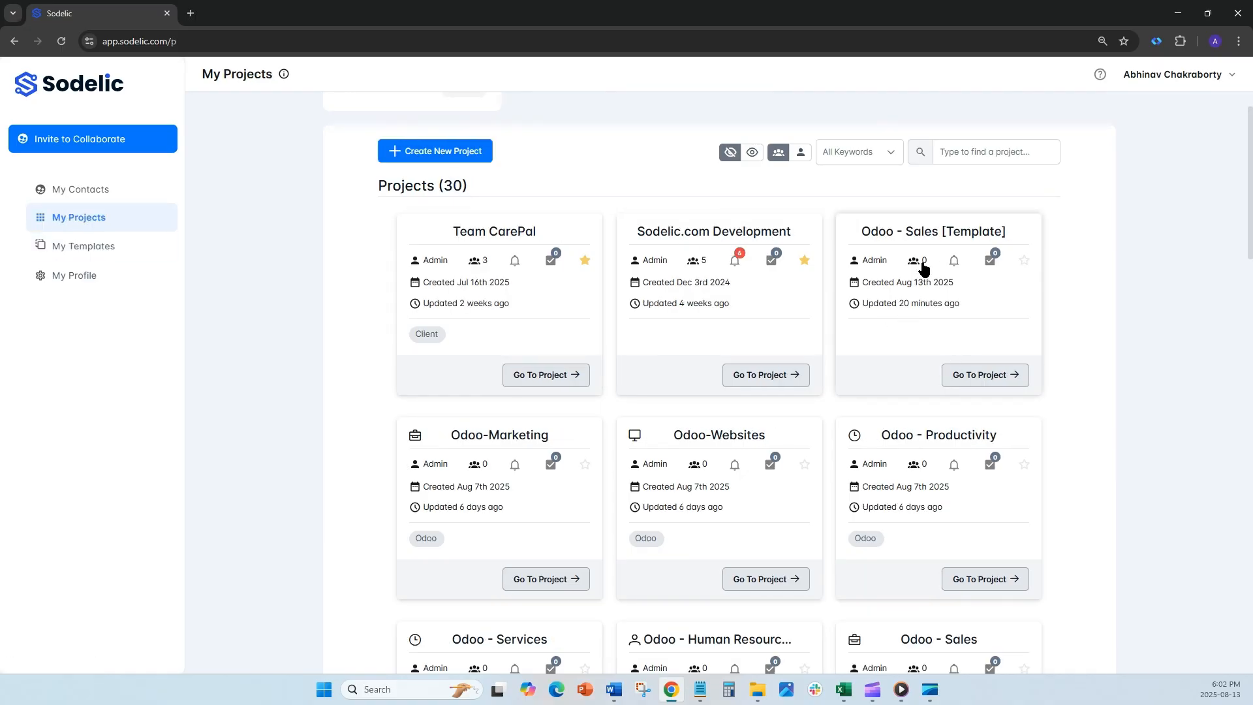
click(979, 385)
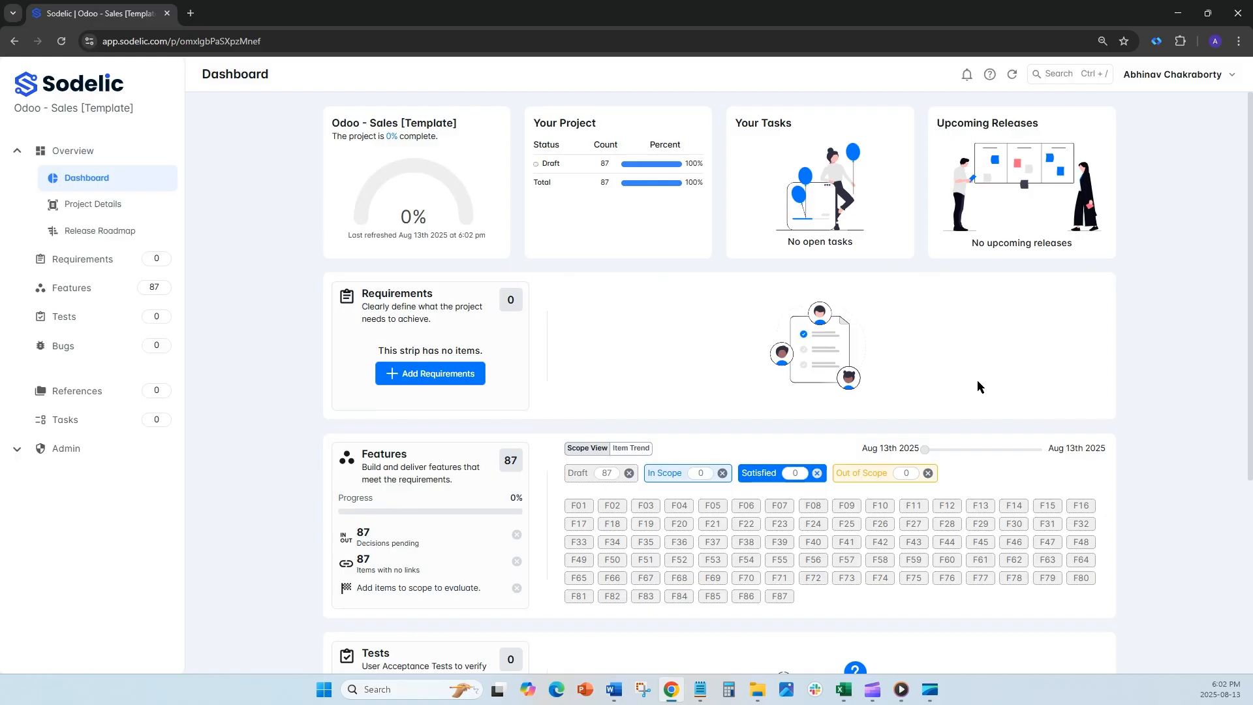
Step: Look over the project dashboard and preview the details of features F01 and F02
scroll(977, 385, down, 5)
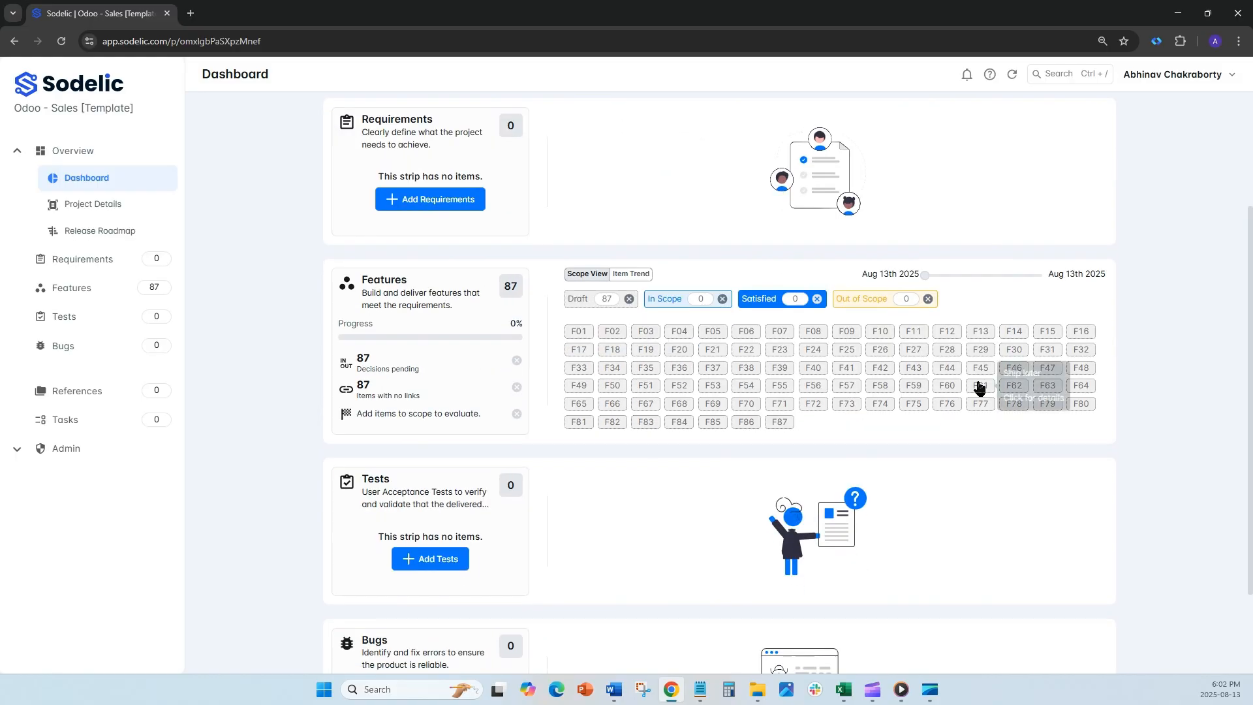
scroll(976, 386, up, 5)
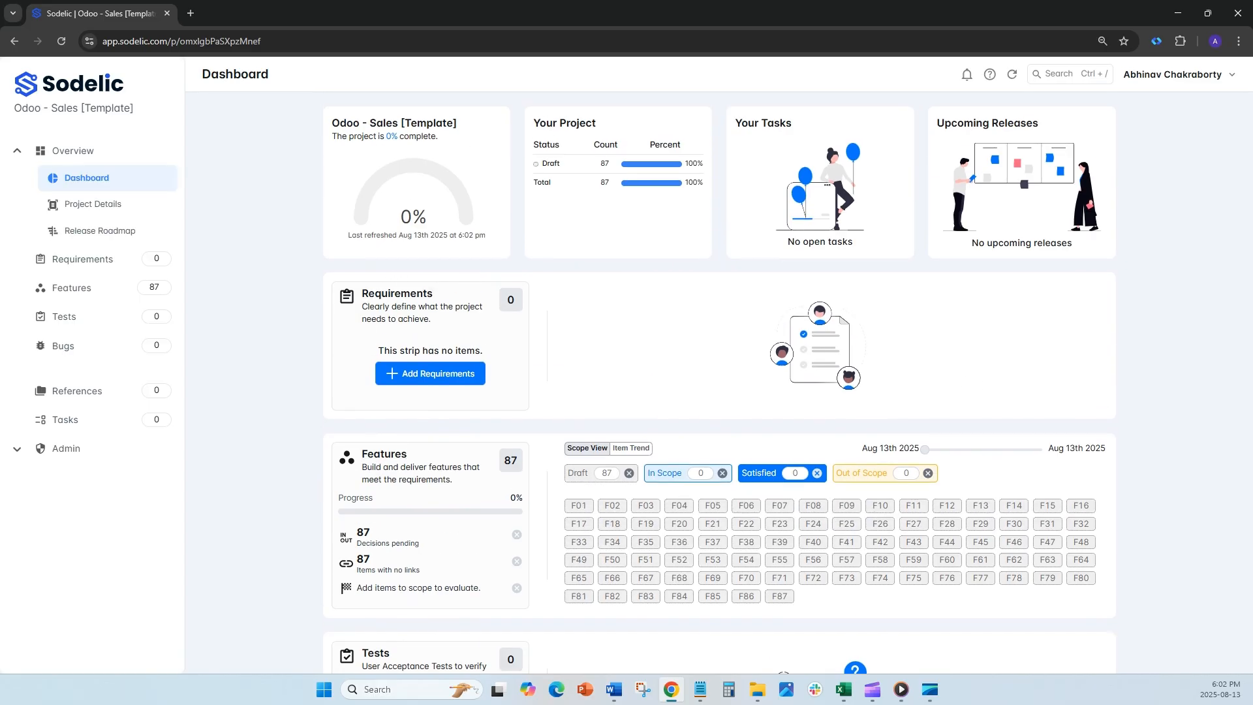
key(alt+Tab)
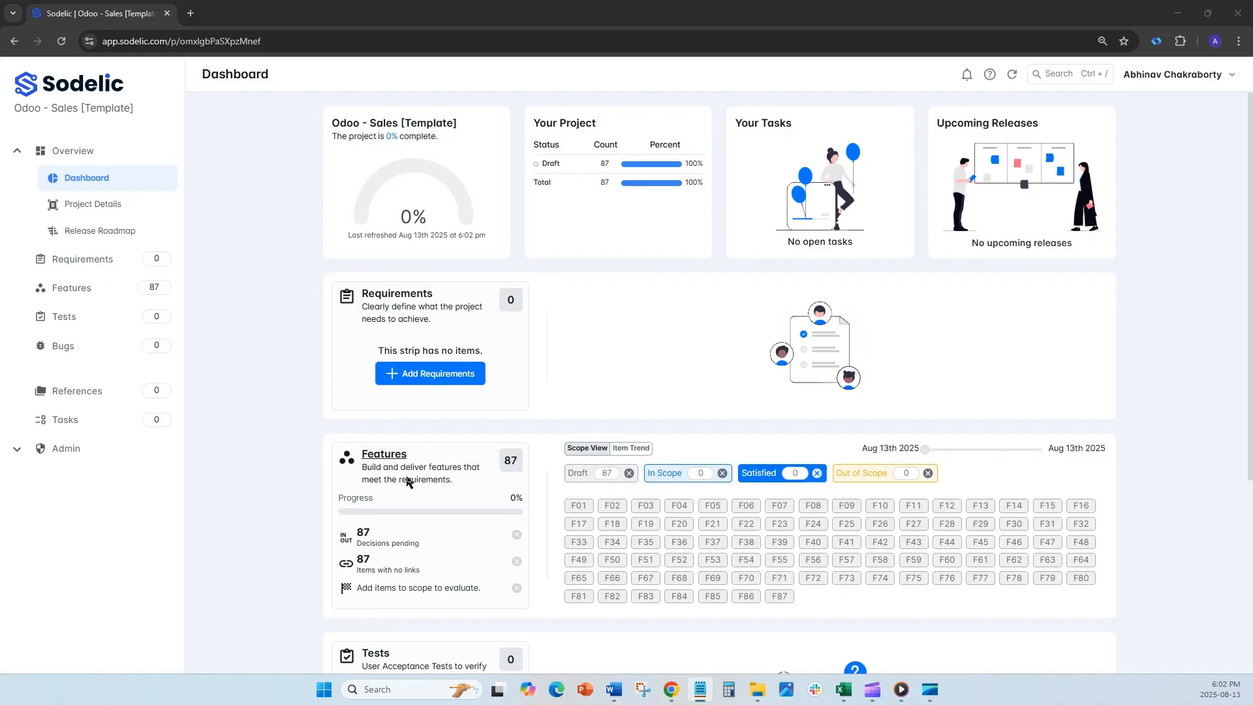
click(583, 506)
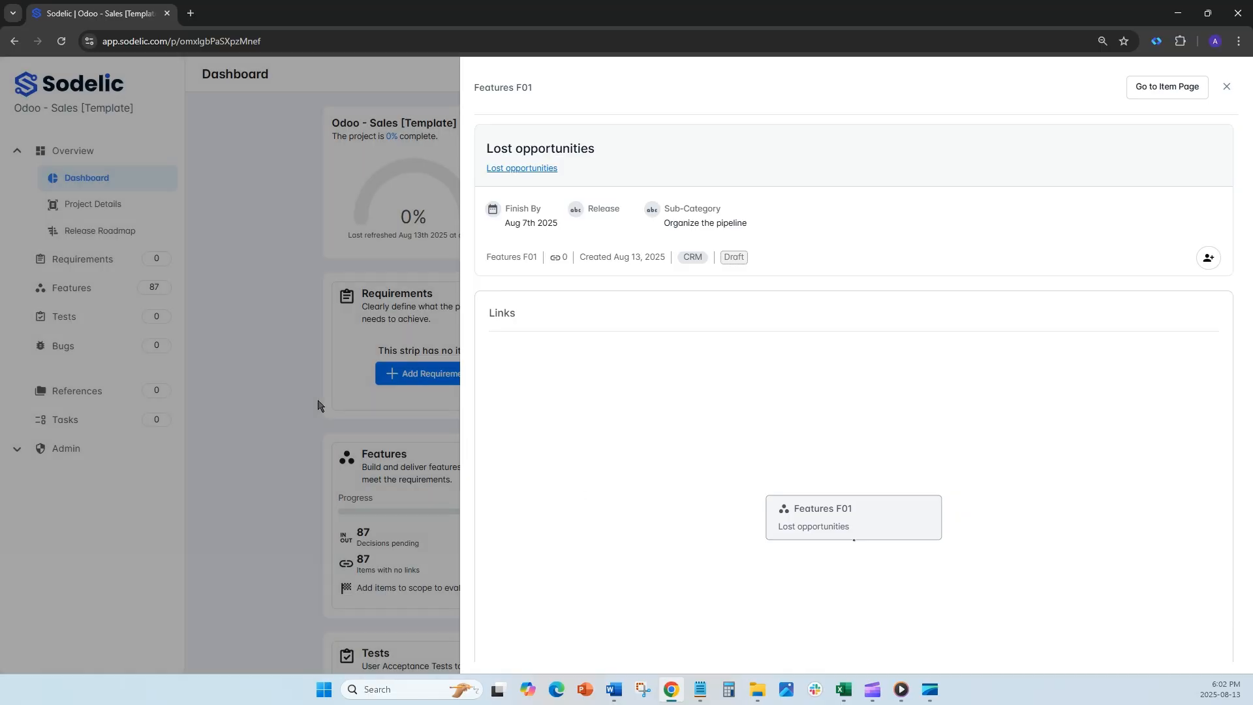
click(318, 405)
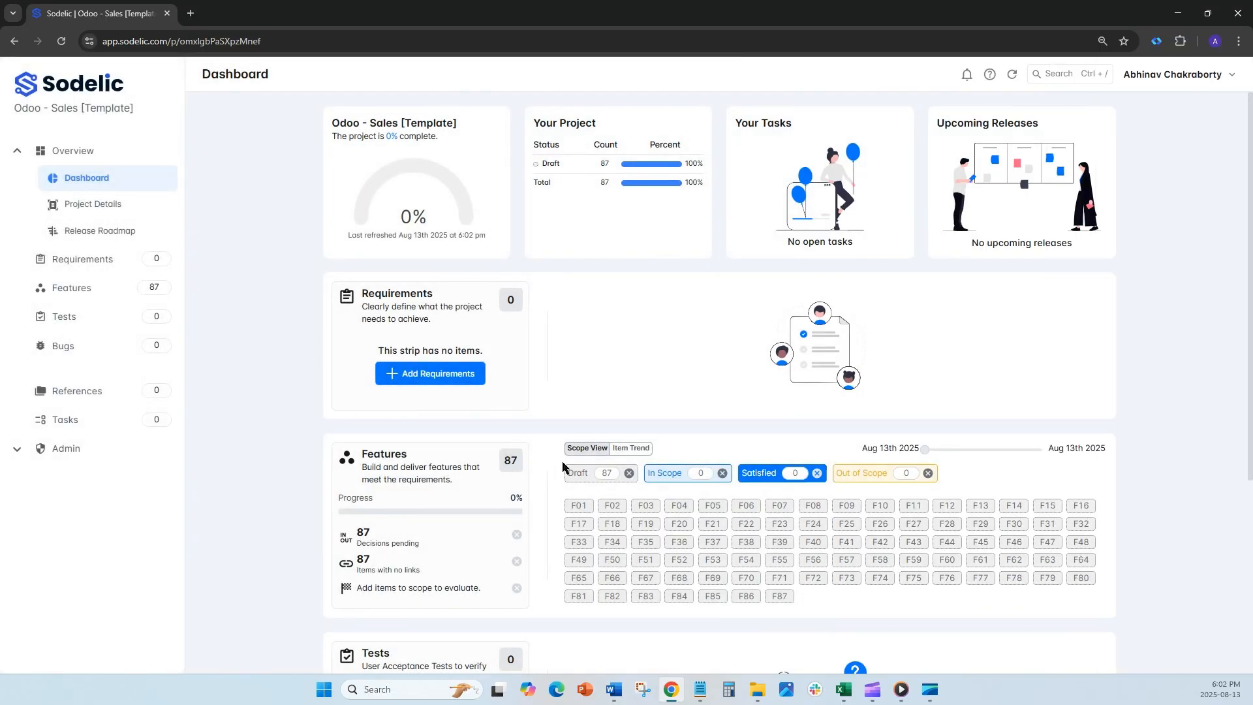
click(615, 504)
click(296, 390)
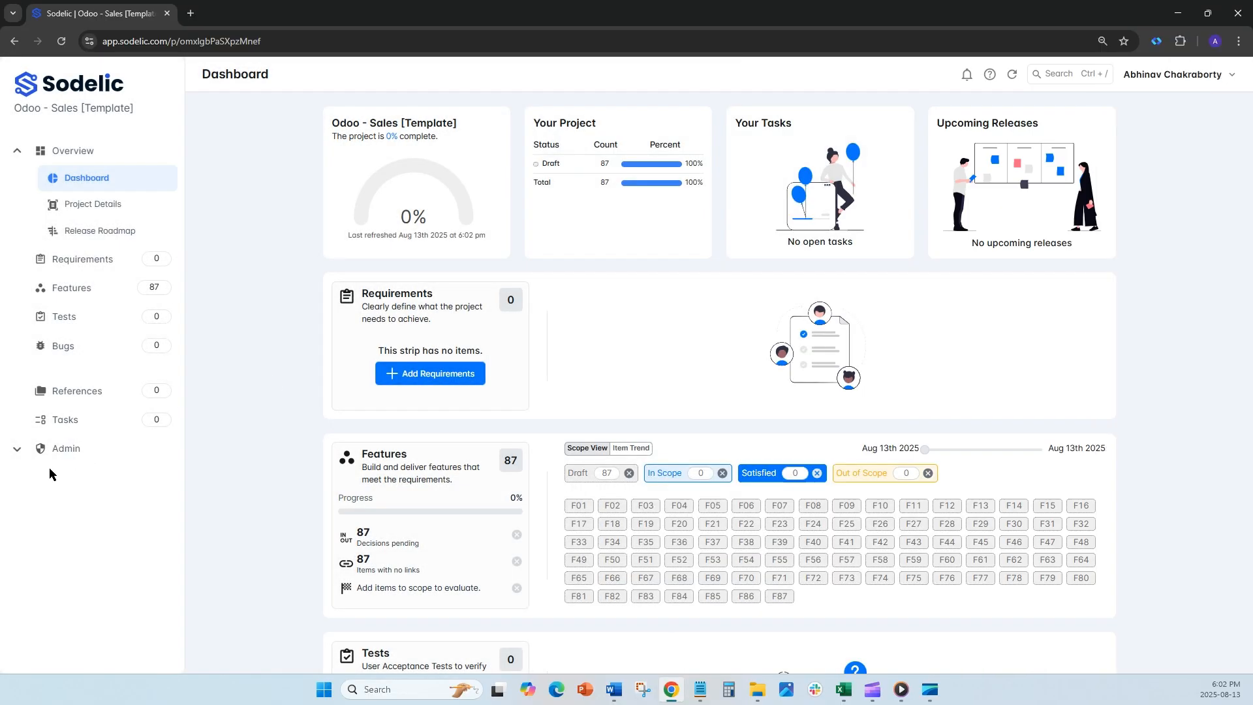
Step: Examine the Features strip's design in the project settings and the Bug item type offered for a new strip
click(71, 450)
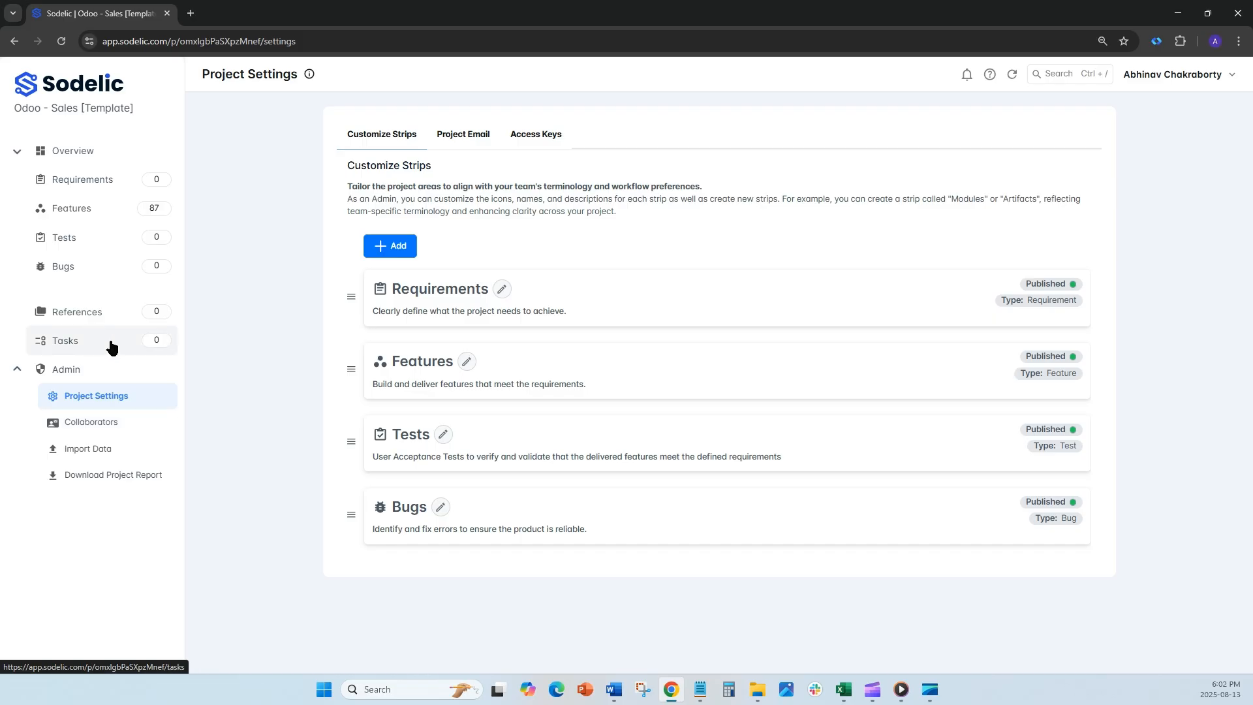
click(467, 362)
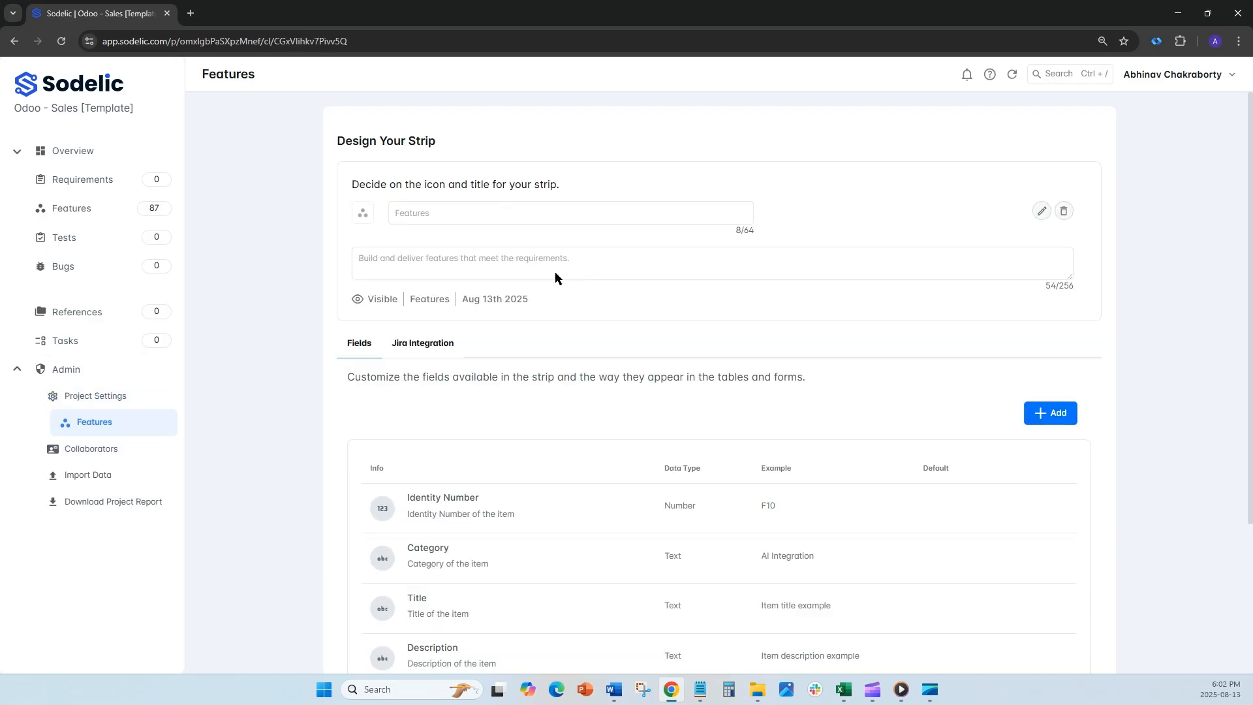
click(130, 399)
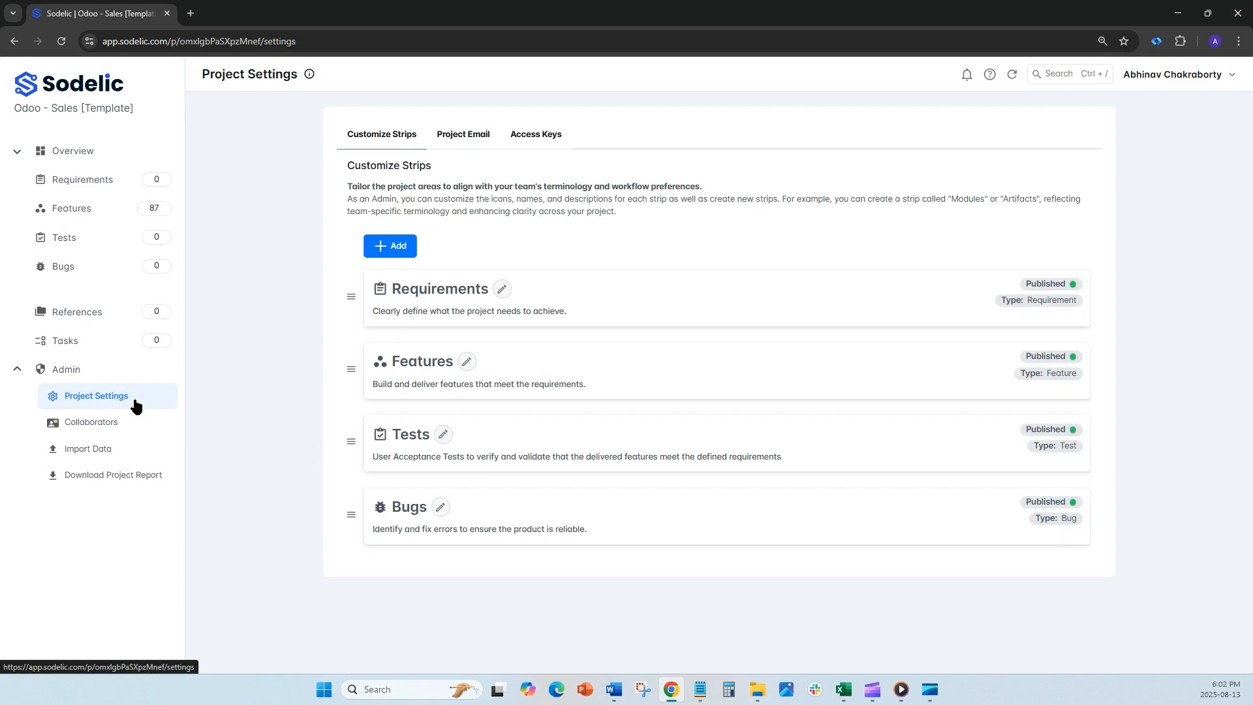
click(398, 248)
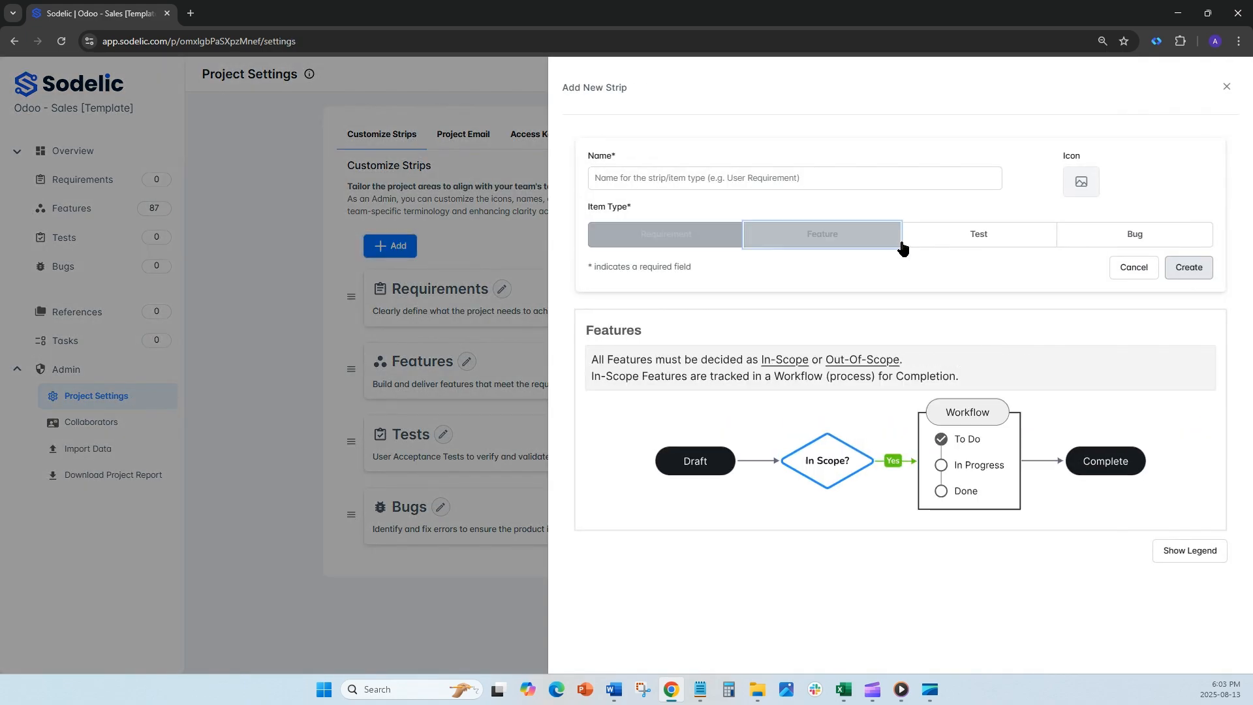
click(1140, 233)
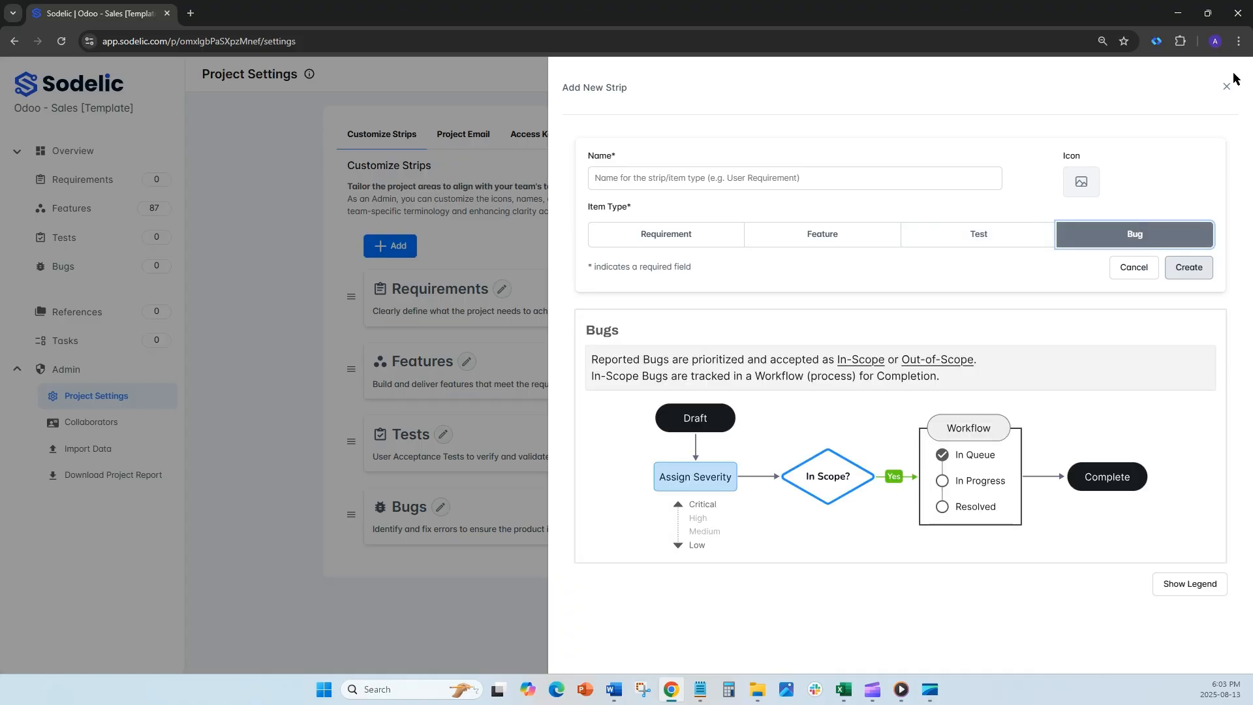
click(1227, 87)
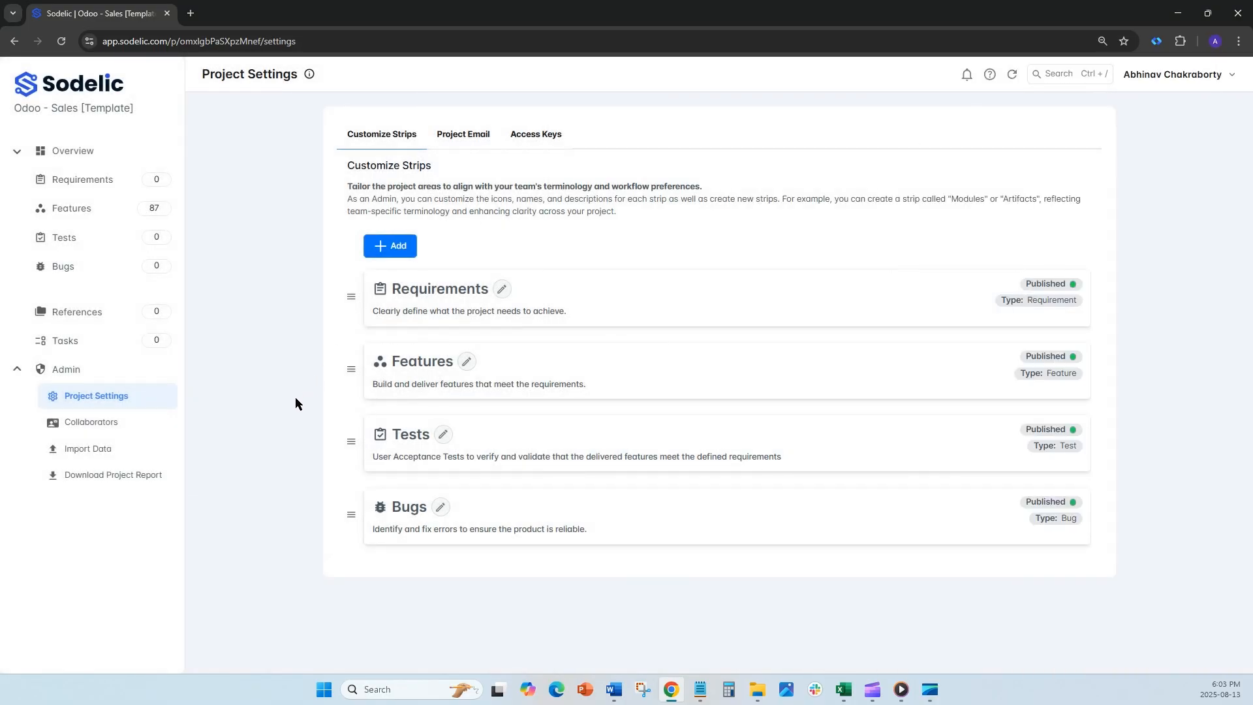
Step: View the project's collaborators and the form for inviting a new collaborator
click(103, 428)
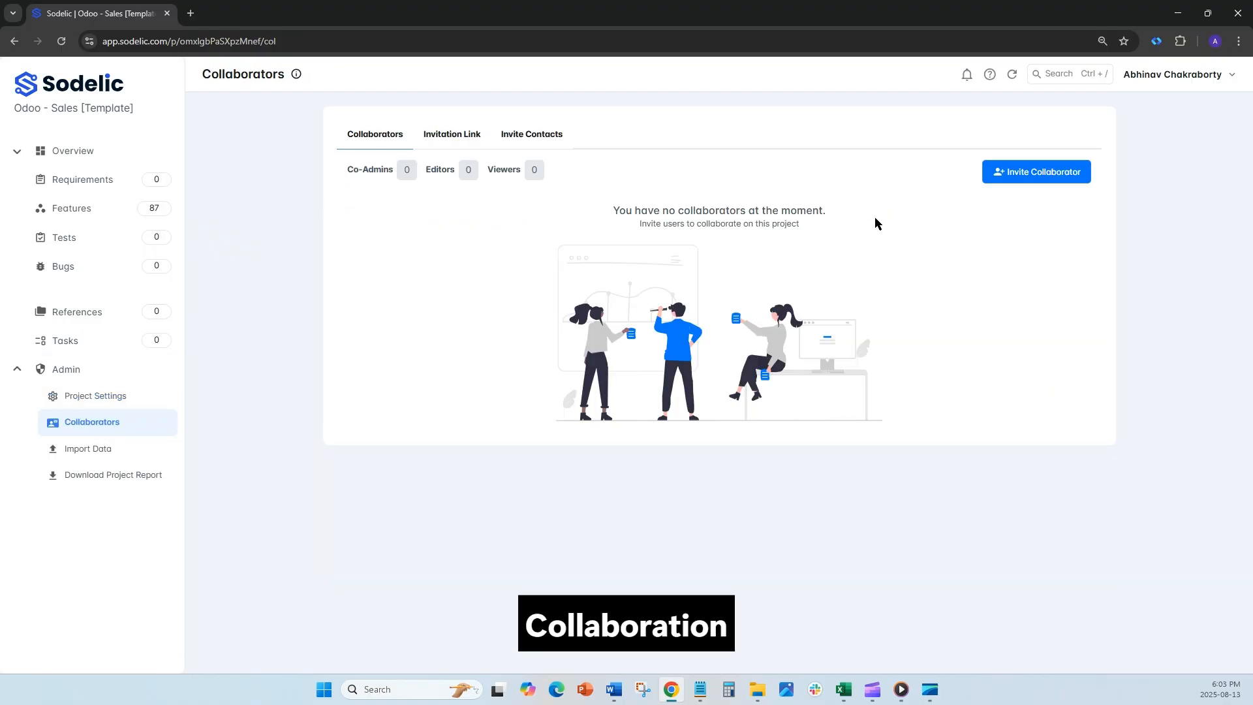
click(1034, 176)
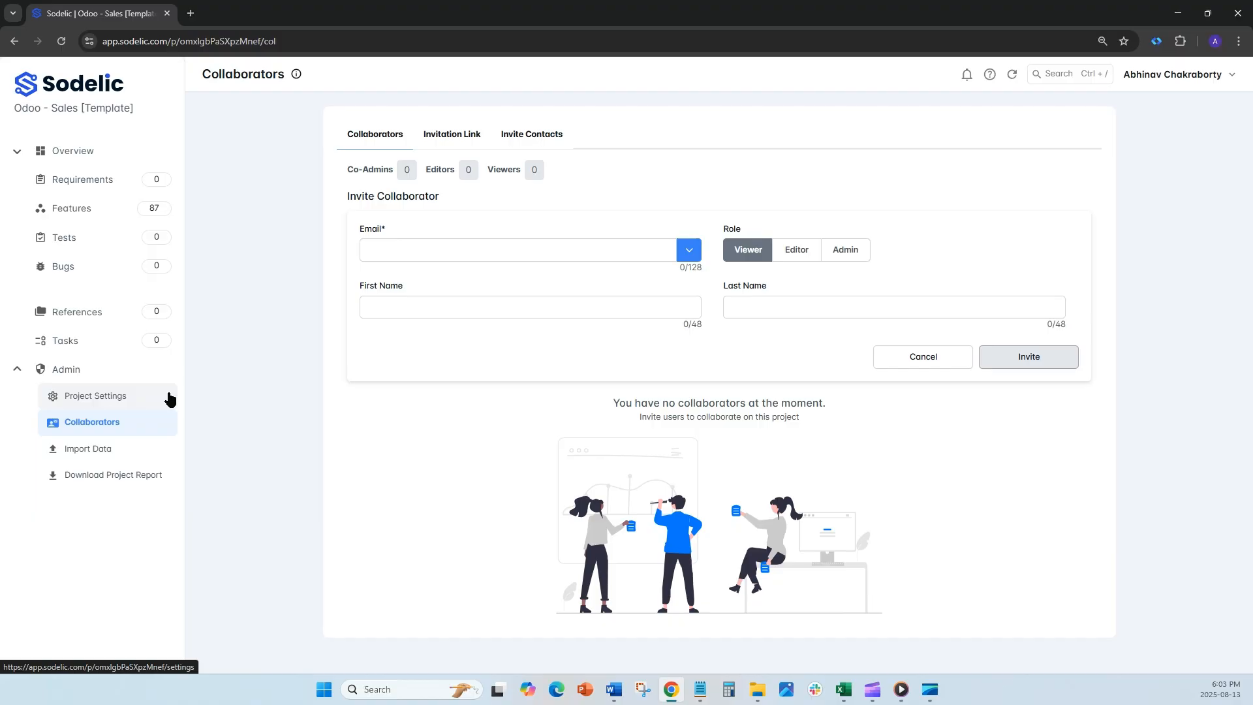
click(28, 370)
Step: Add two requirements to the project, titled "Req 1" and "REq 2"
click(107, 188)
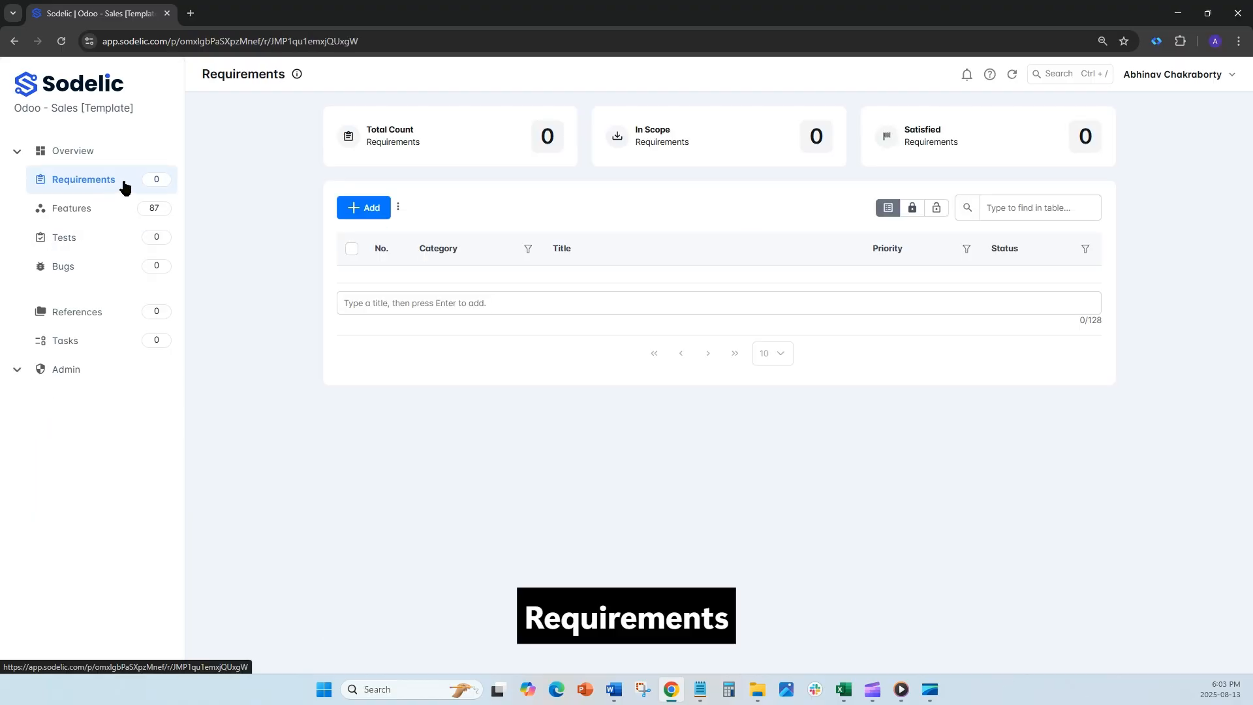
click(390, 308)
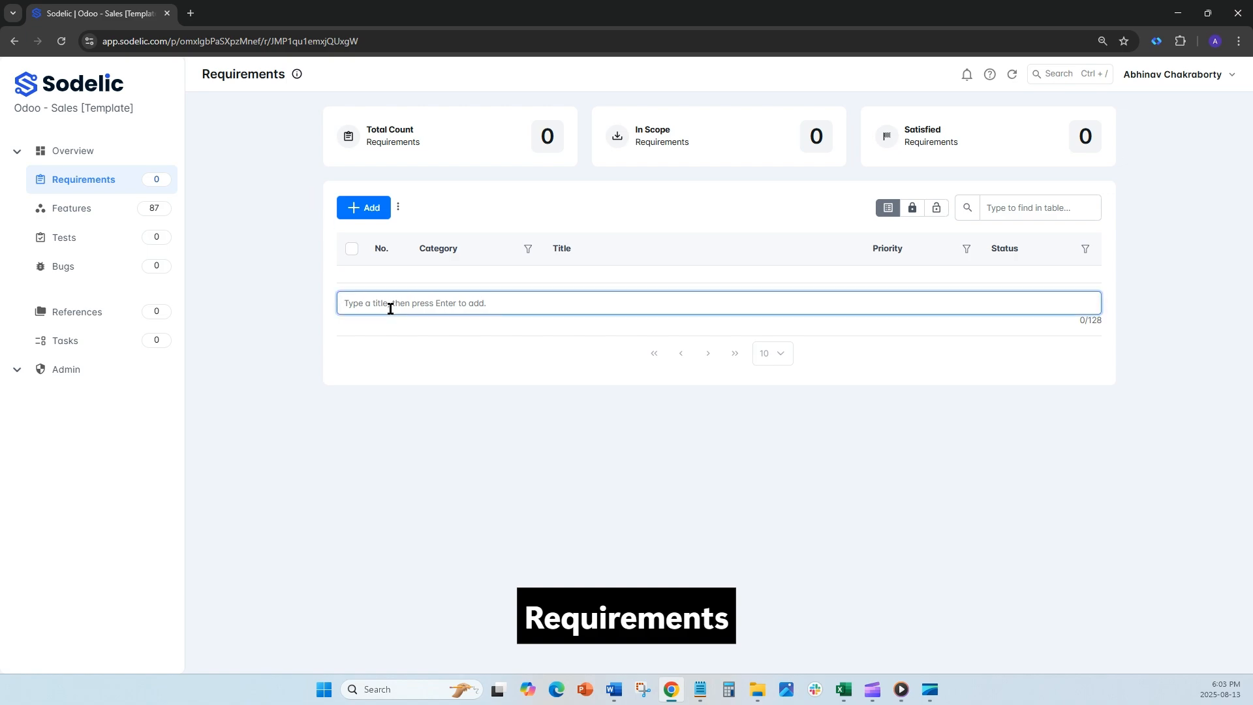
text(Req 1)
key(Return)
text(REq 2)
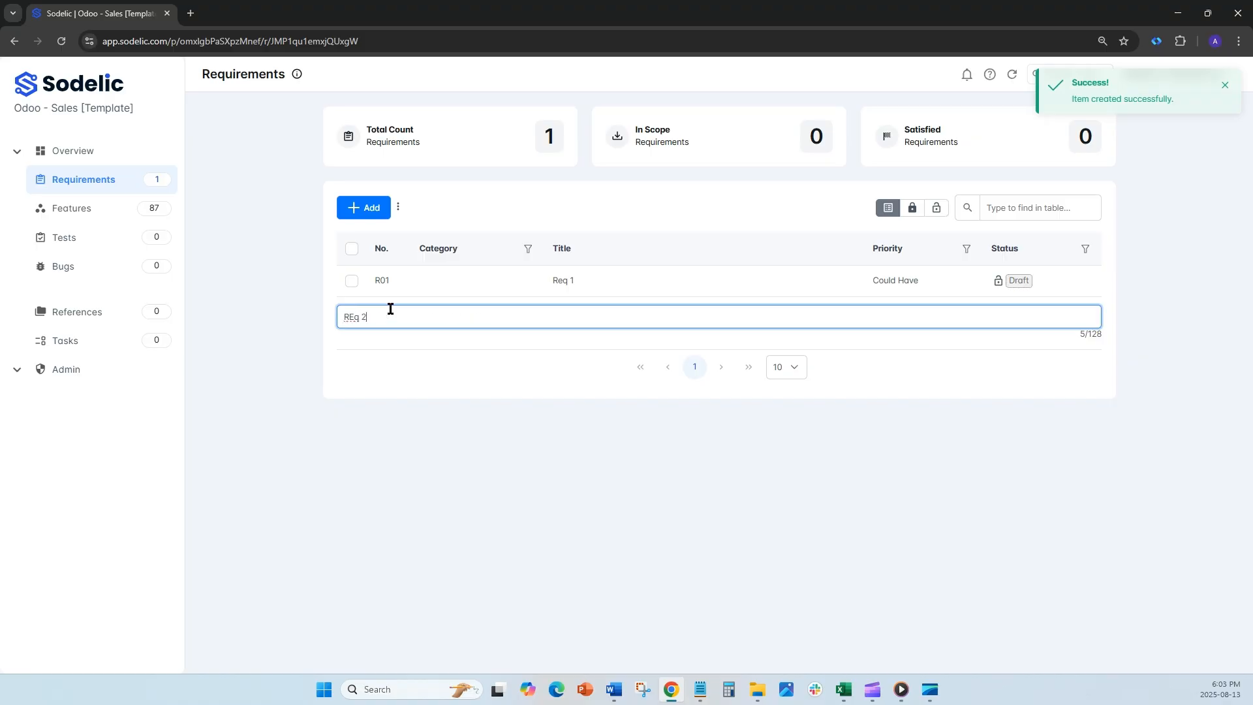
key(Return)
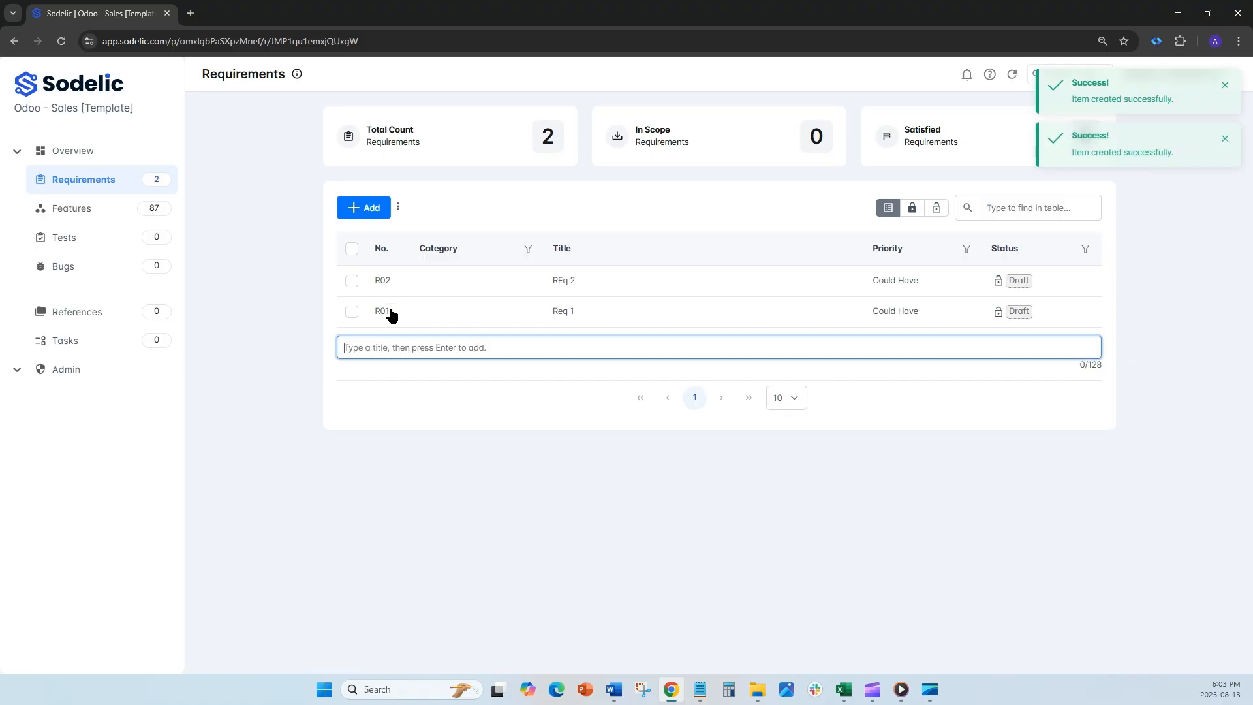
Step: Examine the data import process with Requirements as the destination strip, as far as the file upload stage
click(131, 367)
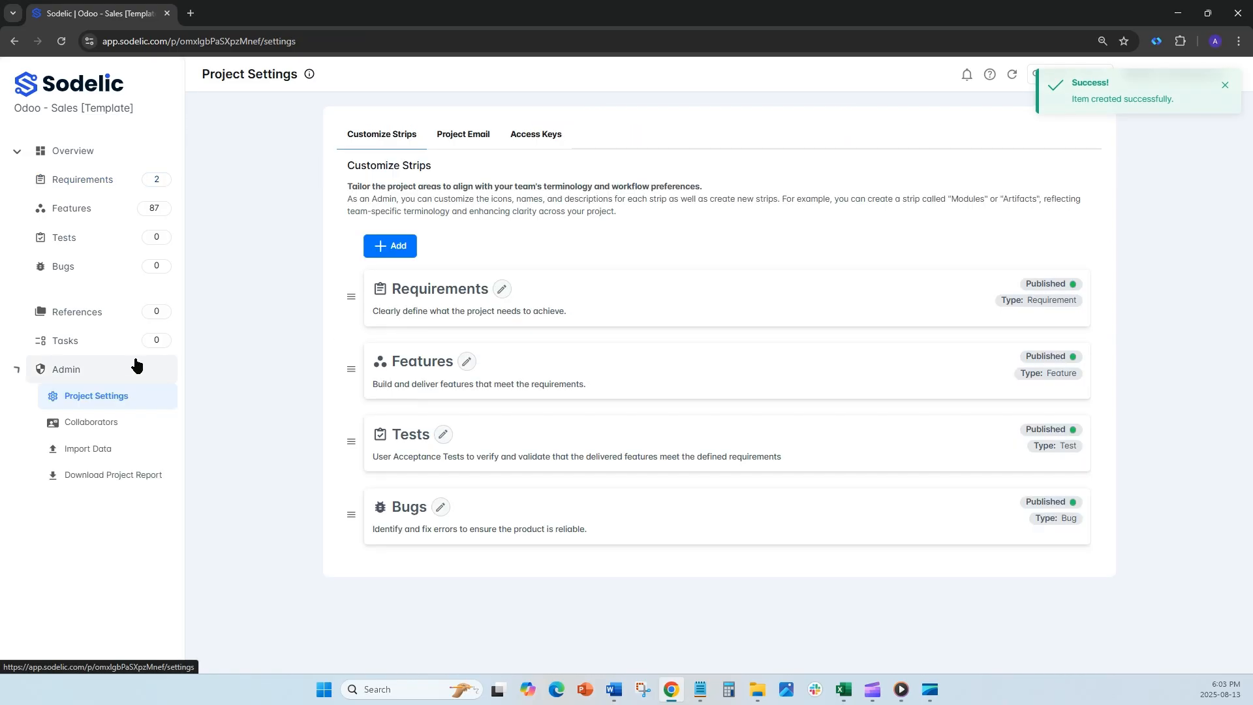
click(112, 448)
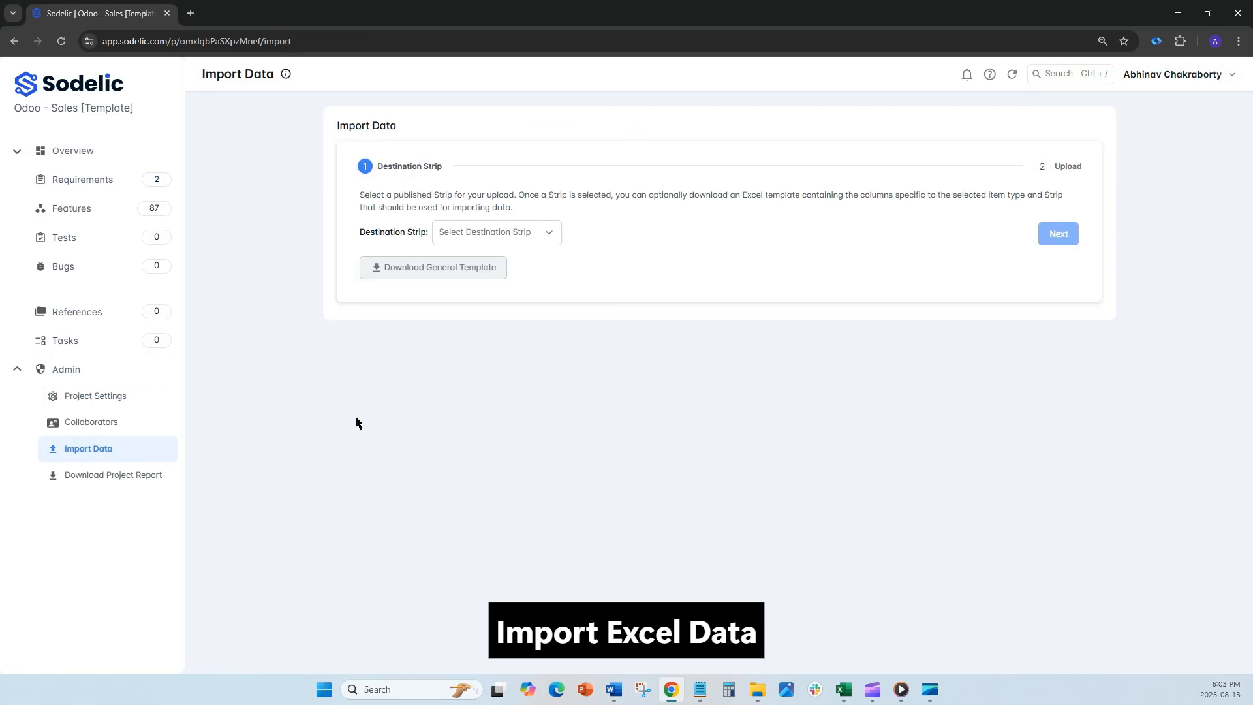
click(543, 240)
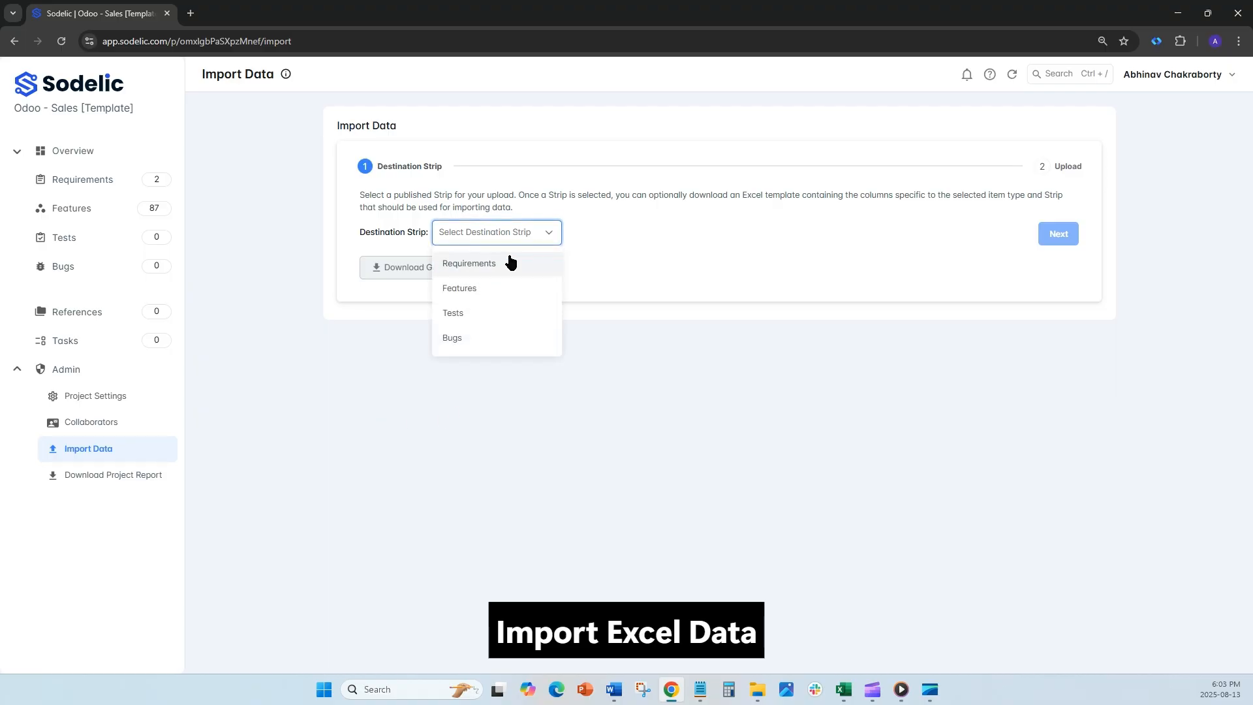
click(507, 262)
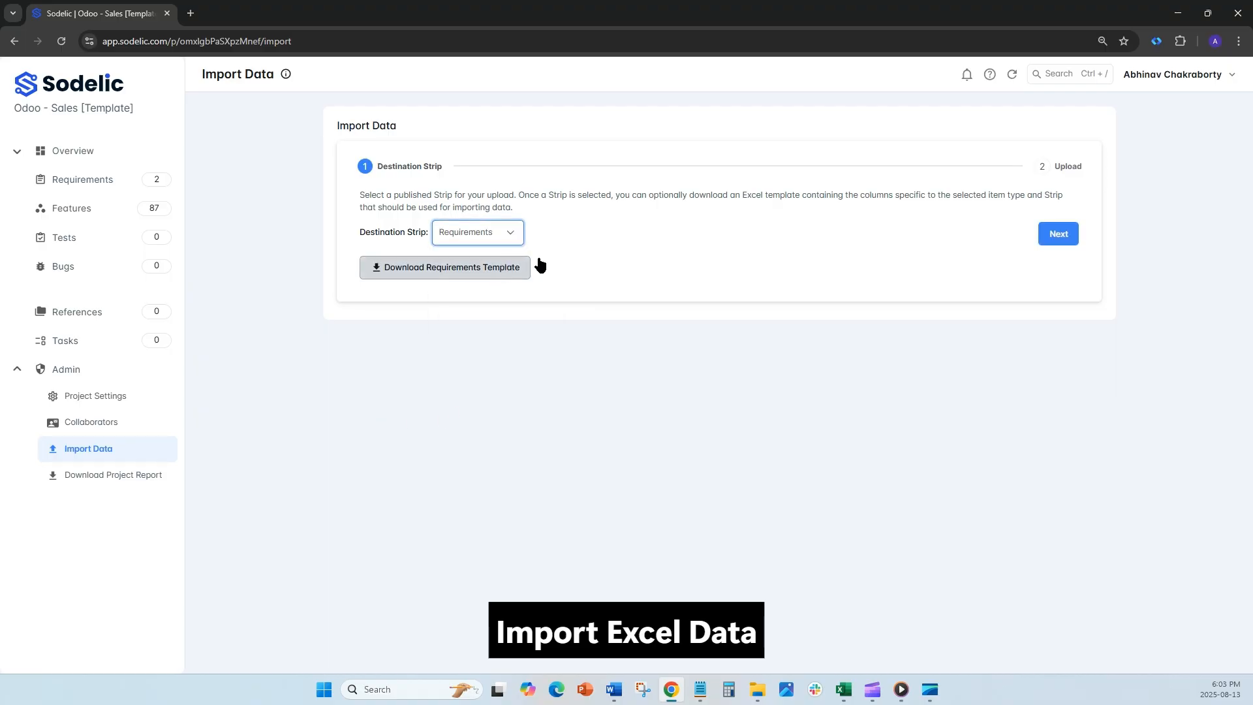
click(1050, 242)
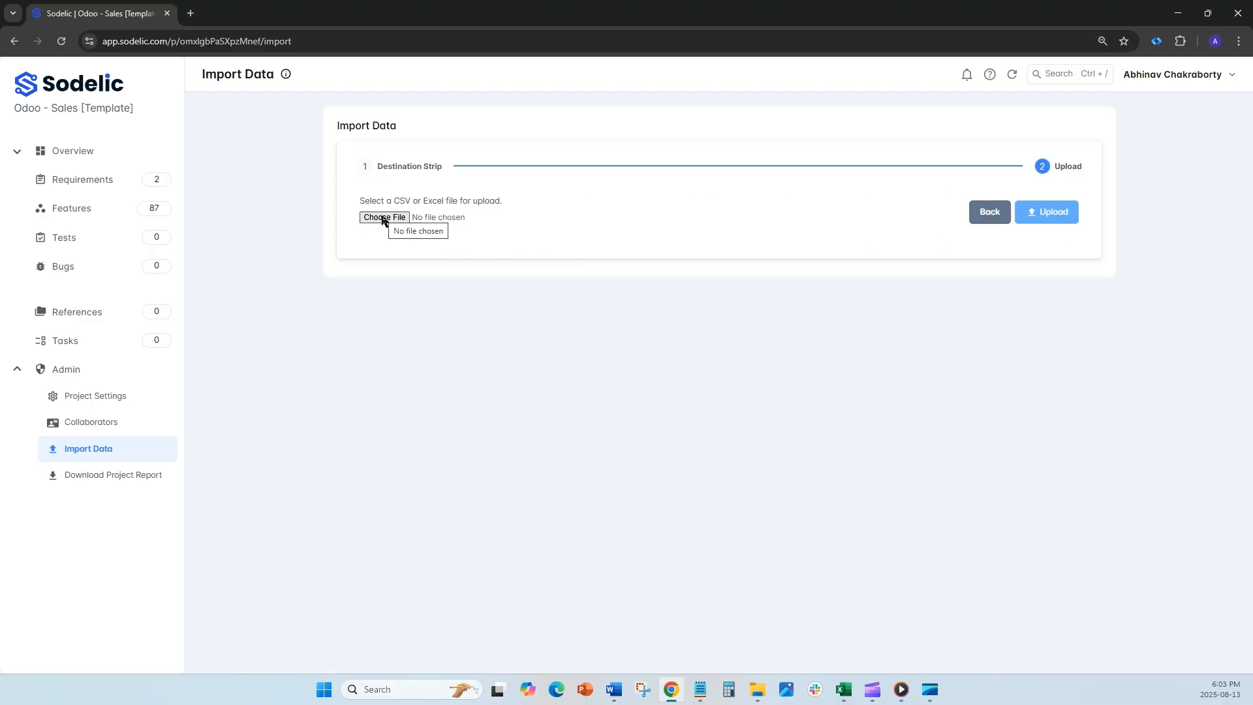
click(975, 225)
Step: Add a third requirement titled "Req 3 - Late Stage" to the requirements list
click(109, 194)
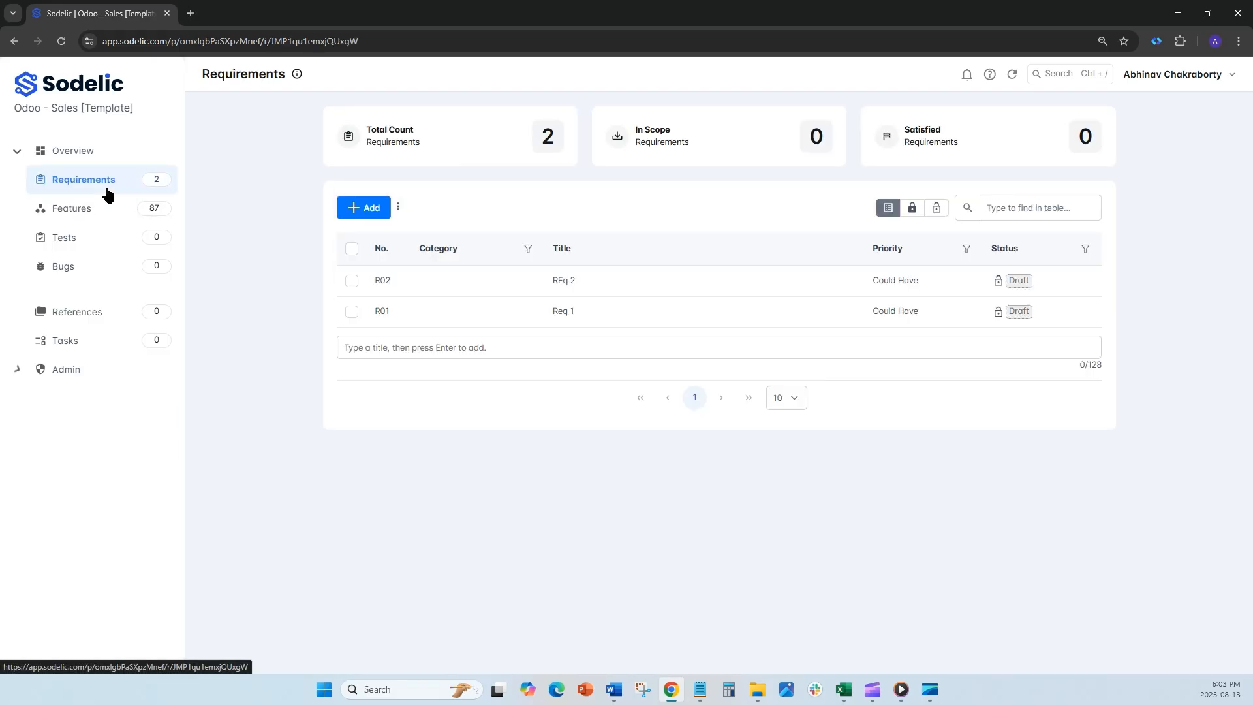
click(546, 347)
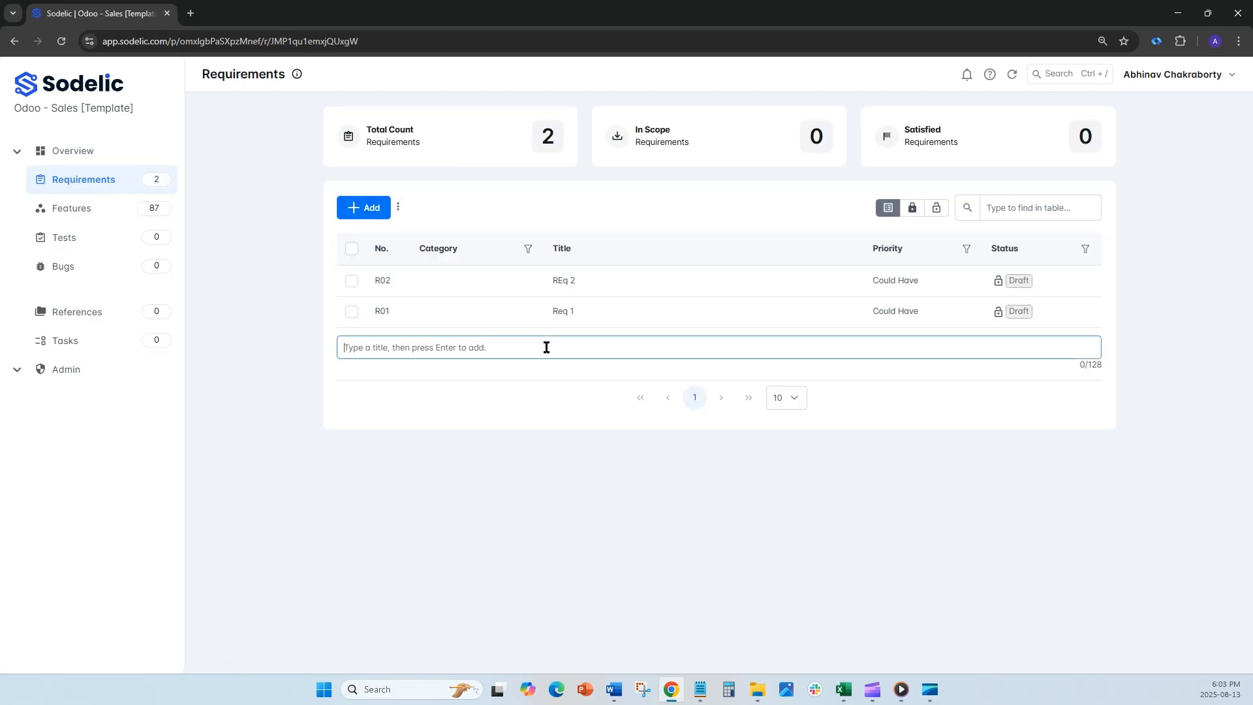
text(Req)
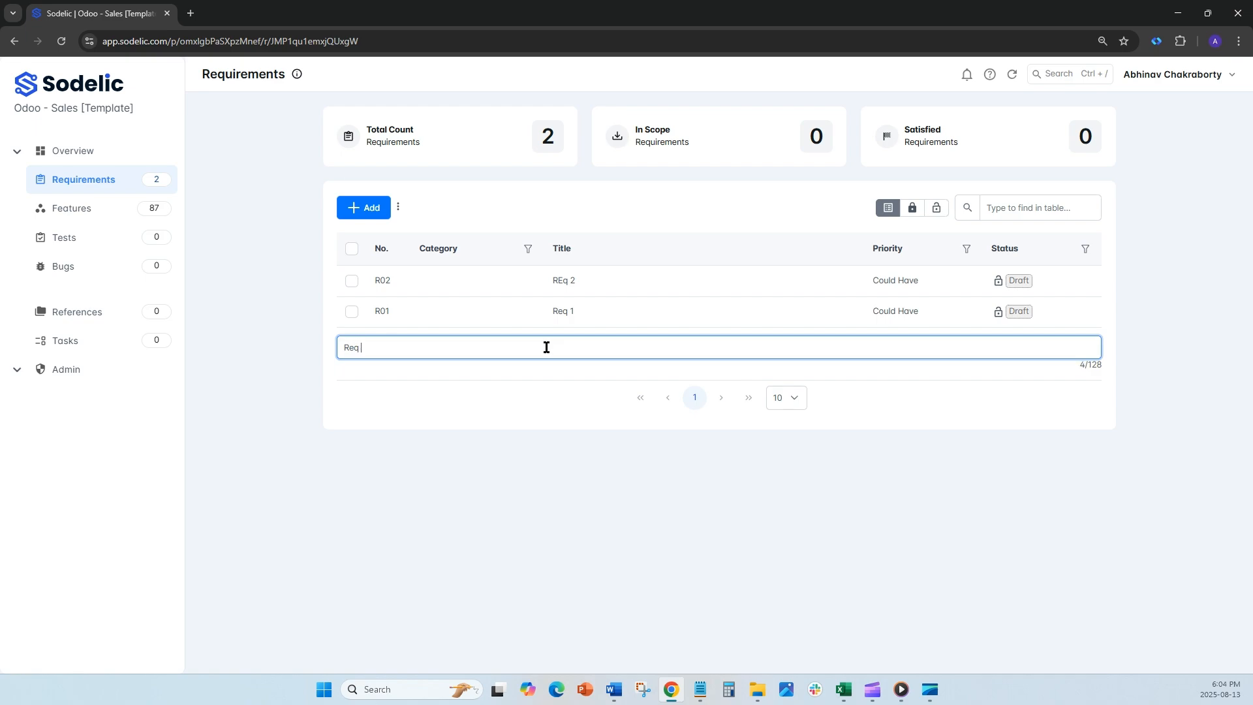
text( 3 - Late Stage)
key(Return)
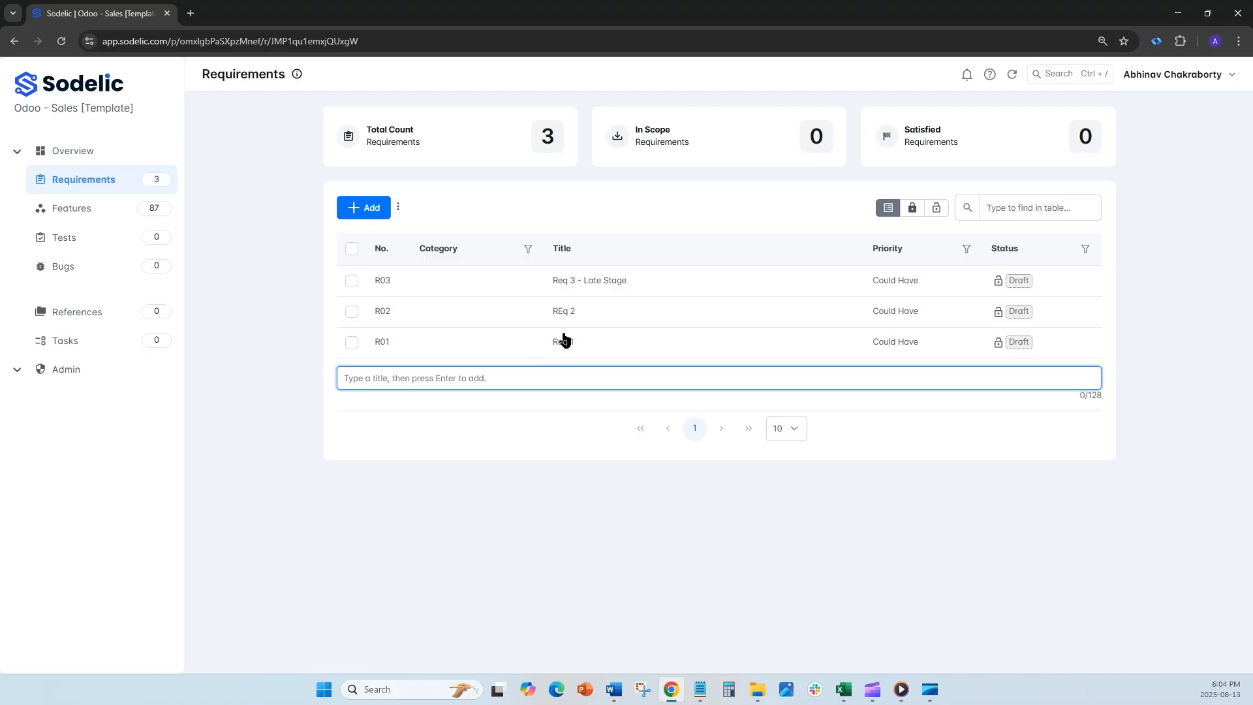
Step: Open the "Req 3 - Late Stage" requirement and add the note "Discuss" to it
click(577, 280)
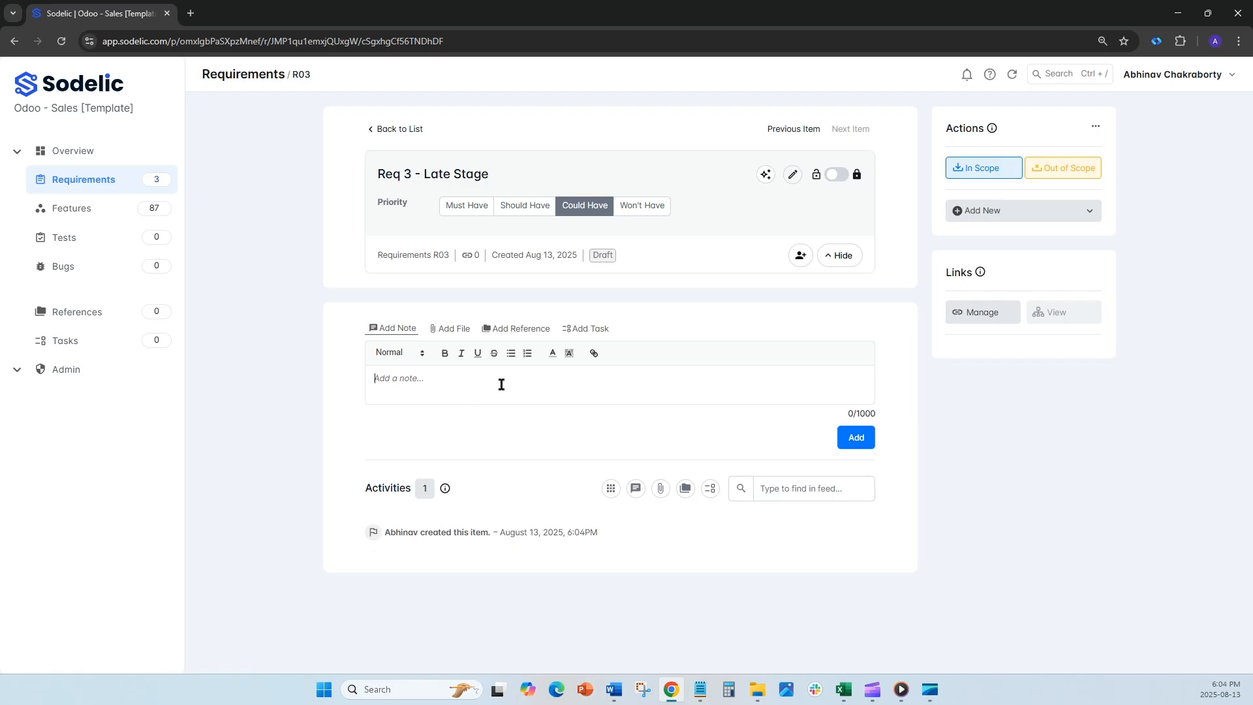
text(ntoes)
key(BackSpace)
key(BackSpace)
key(BackSpace)
key(BackSpace)
text(Discuss)
click(854, 438)
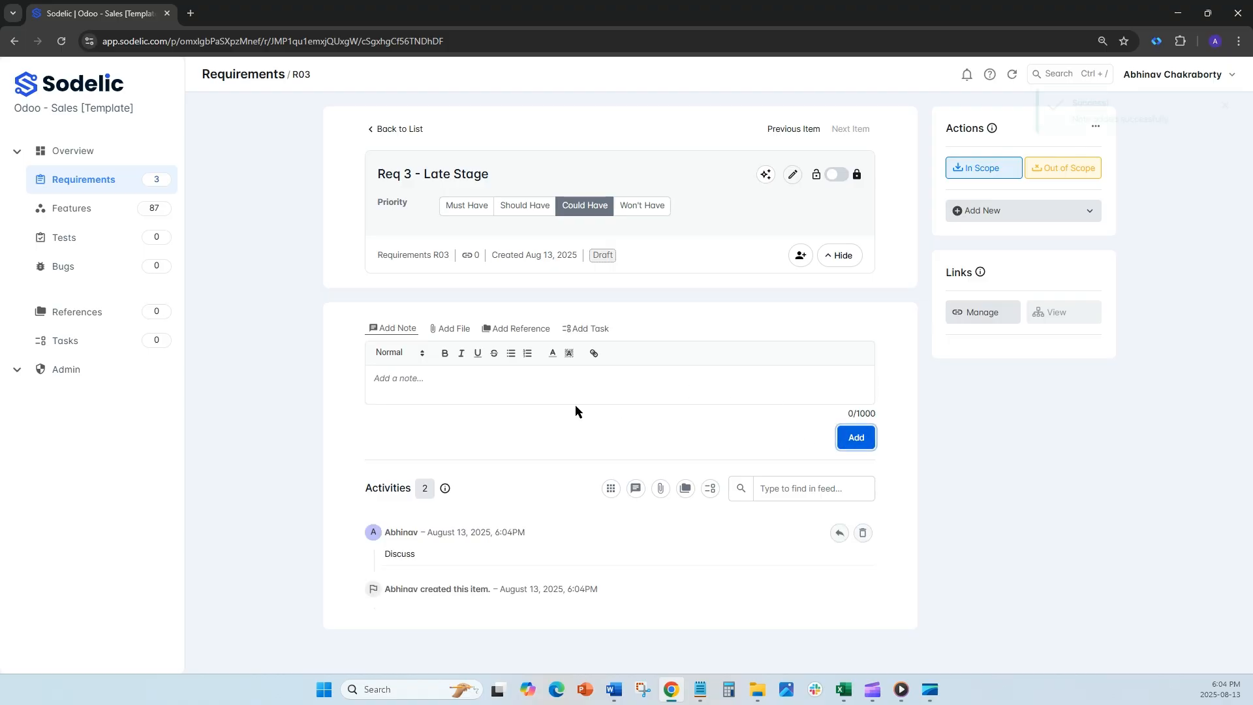
Step: Mark the "Req 3 - Late Stage" requirement as in scope and return to the requirements list
click(450, 328)
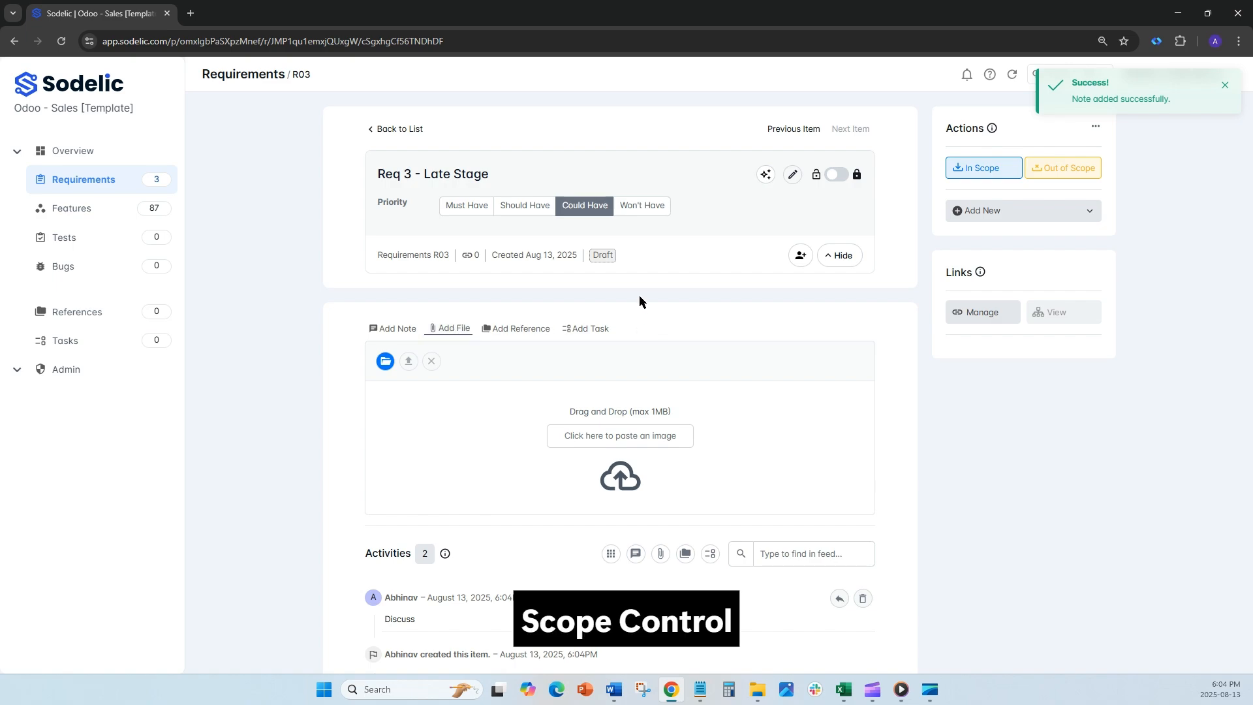
click(1000, 169)
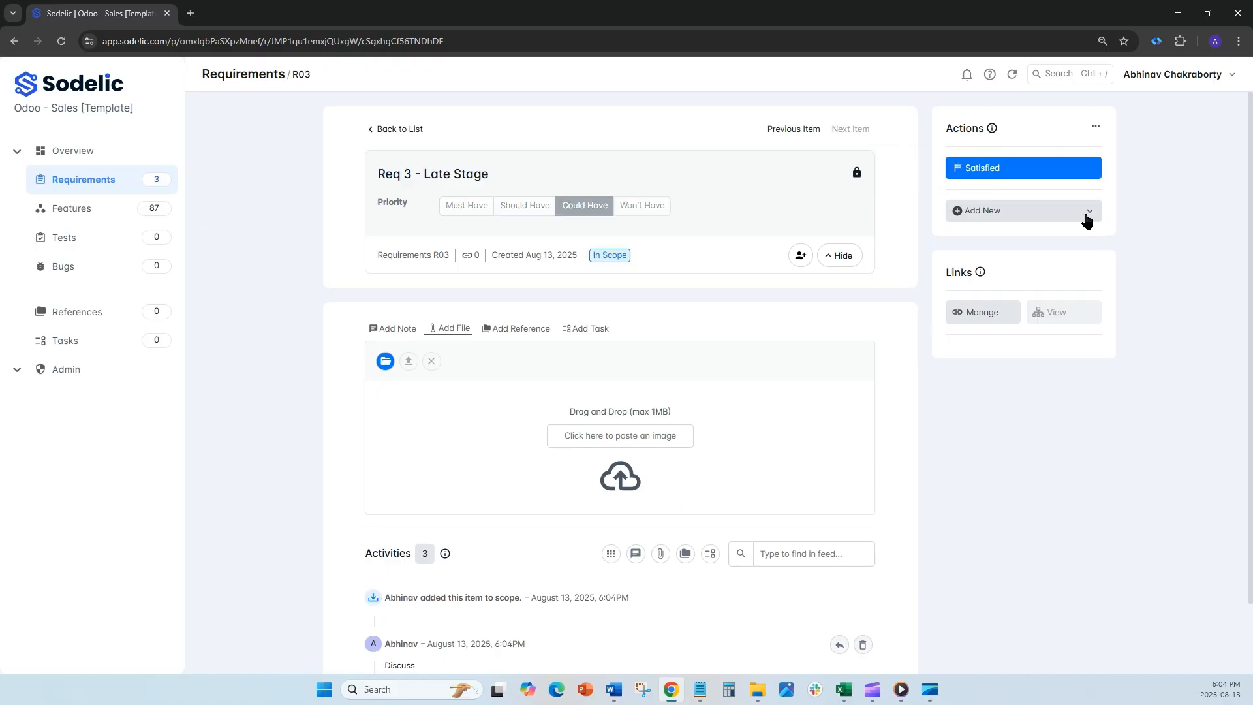
click(797, 130)
click(374, 129)
Step: Mark the requirements "REq 2" and "Req 1" as out of scope in one bulk operation
click(351, 311)
click(352, 342)
click(602, 211)
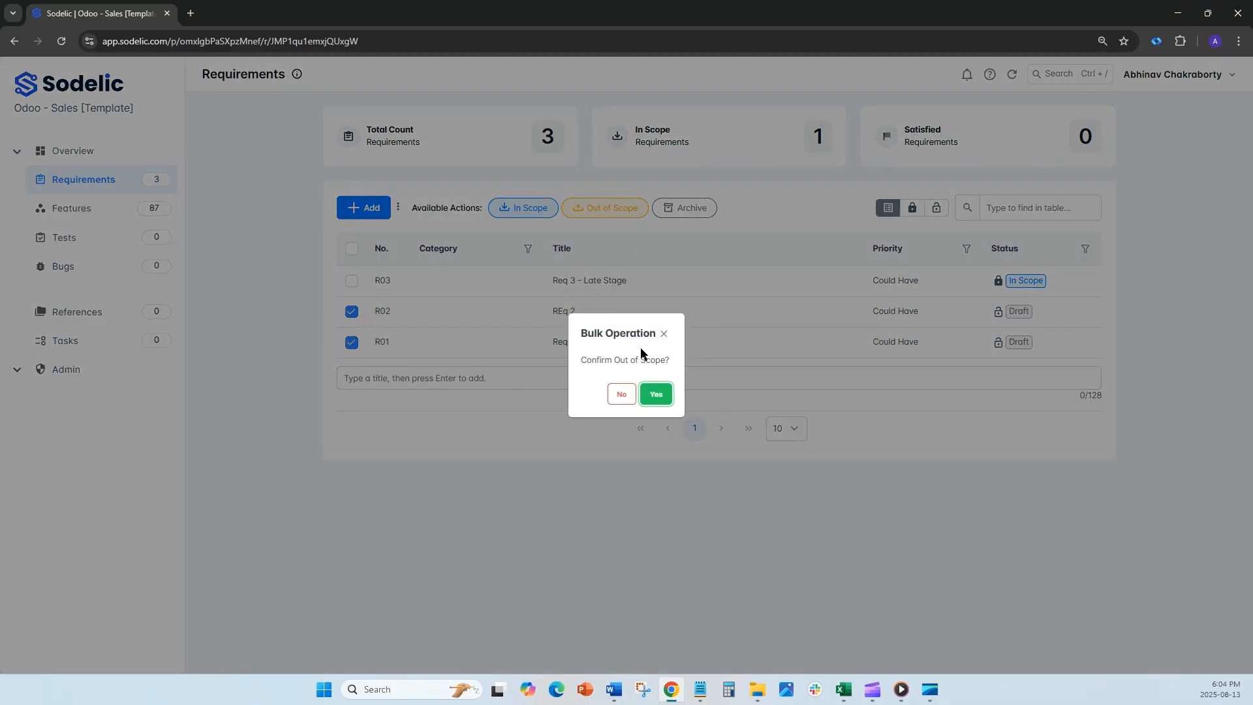
click(652, 391)
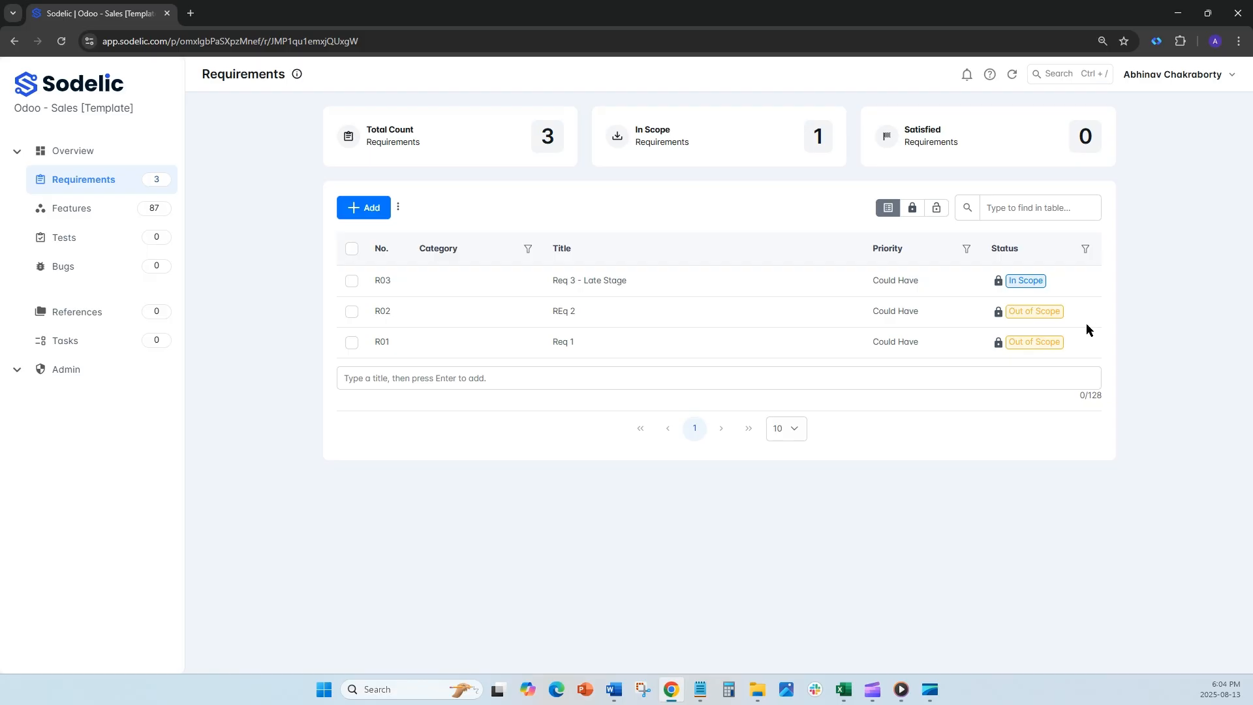
Step: Link the "Req 3 - Late Stage" requirement to the features "Lost opportunities" and "Merge similar leads and opportunities"
click(593, 281)
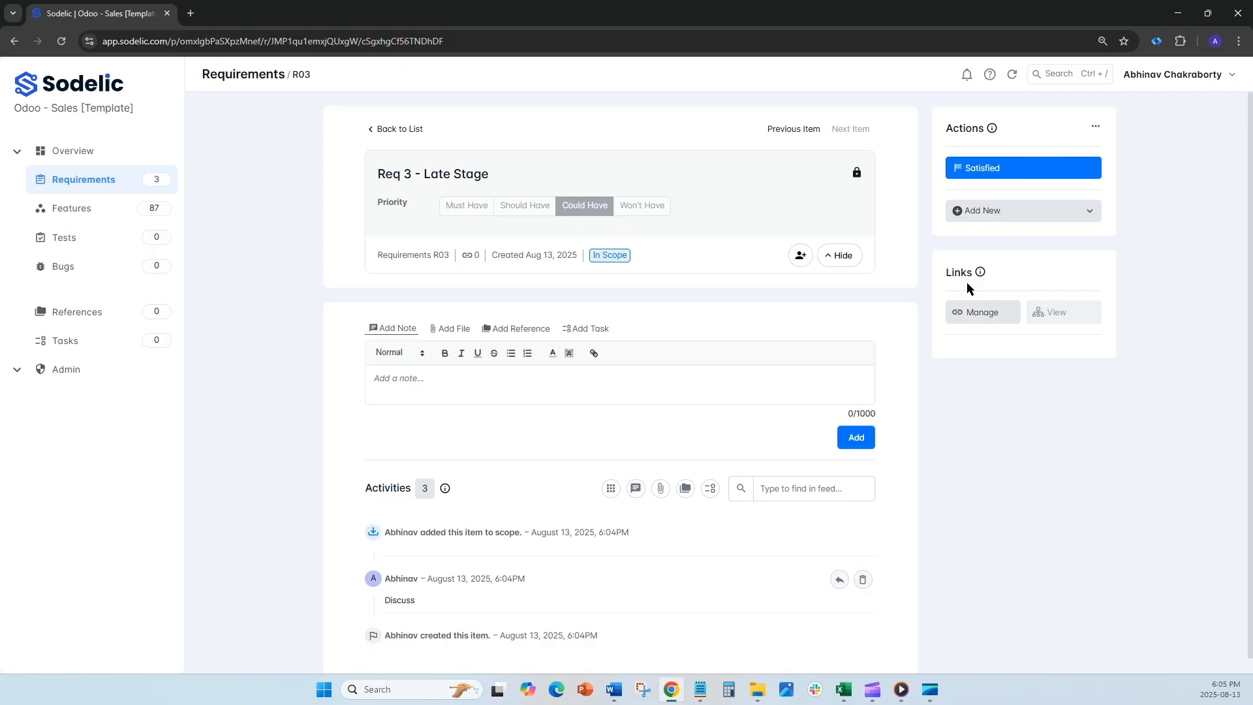
click(971, 311)
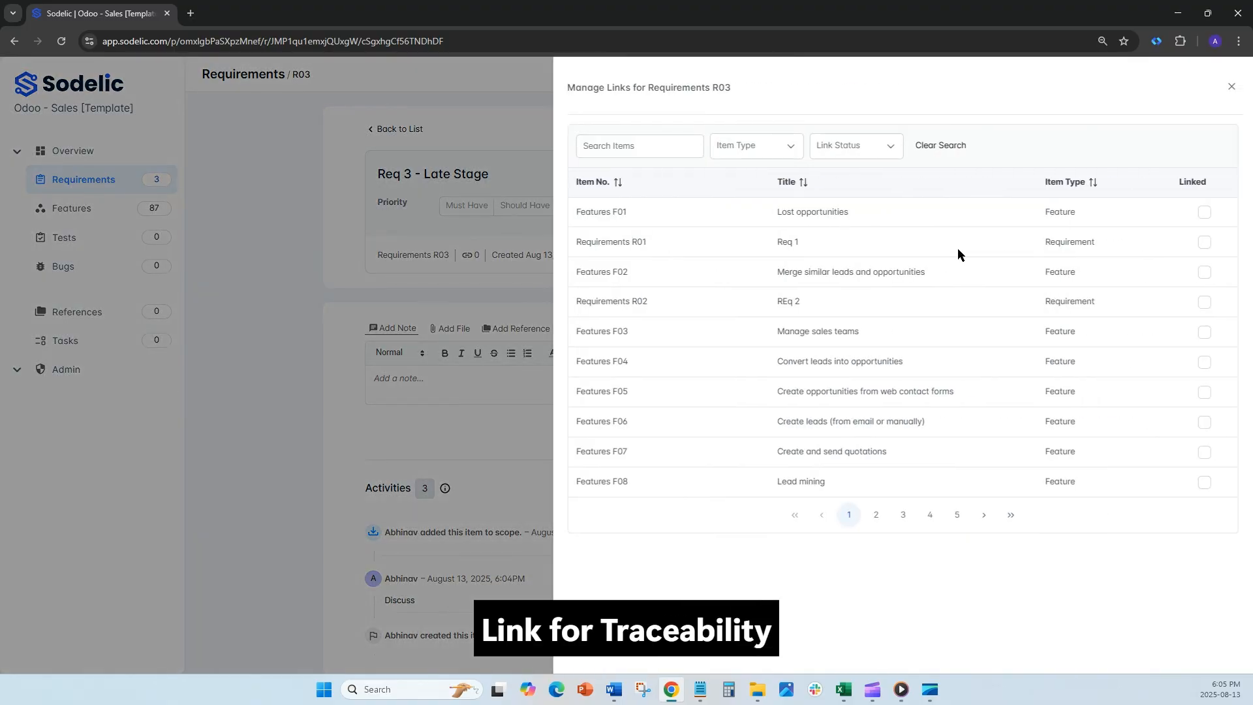
click(751, 146)
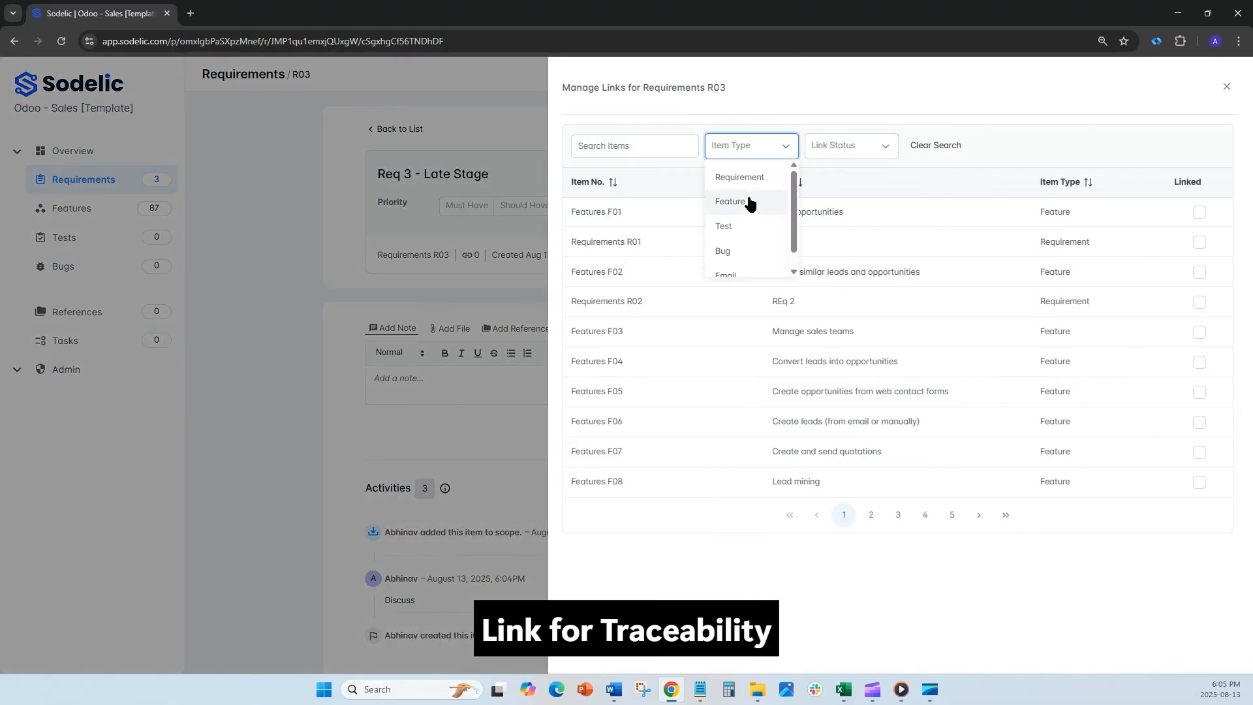
click(750, 203)
click(1195, 211)
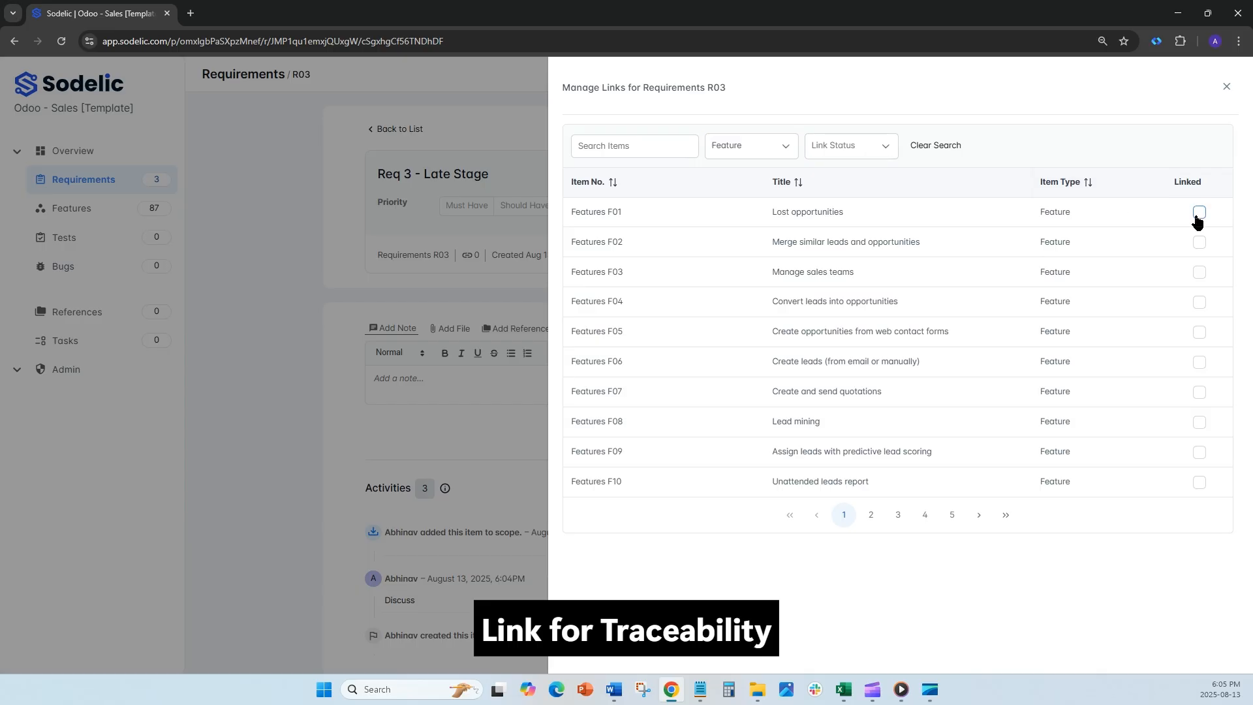
click(1197, 242)
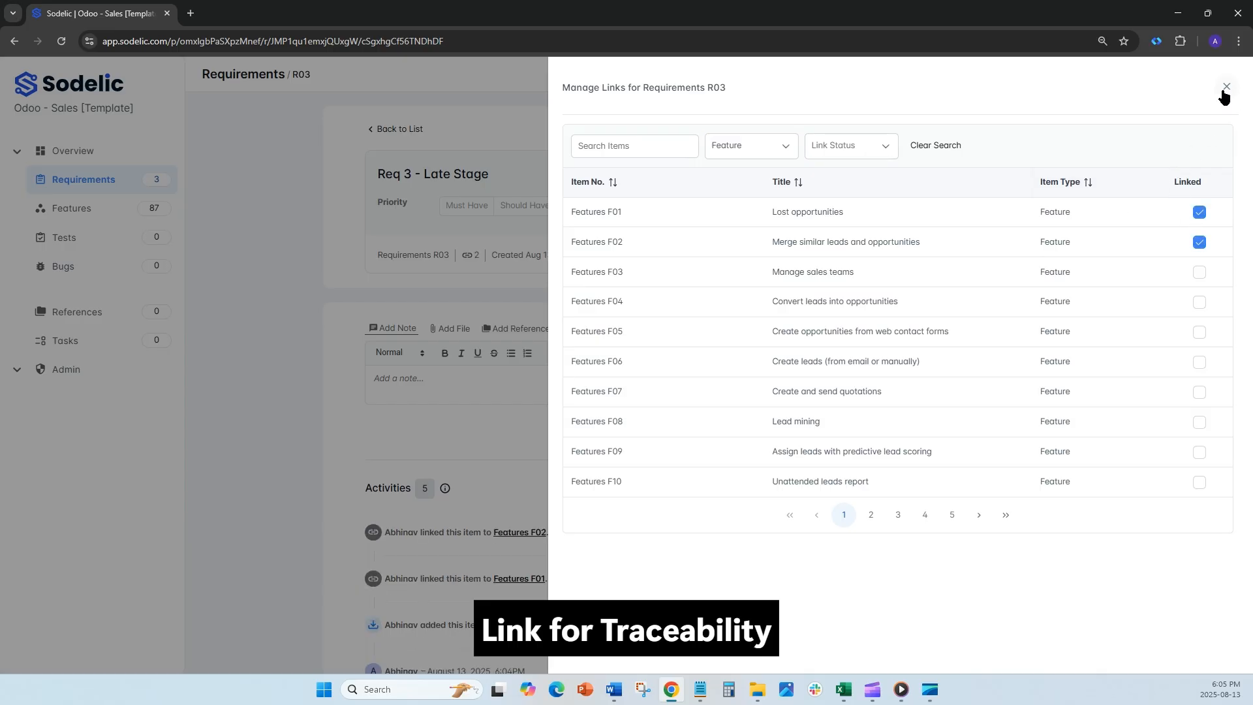
click(1225, 89)
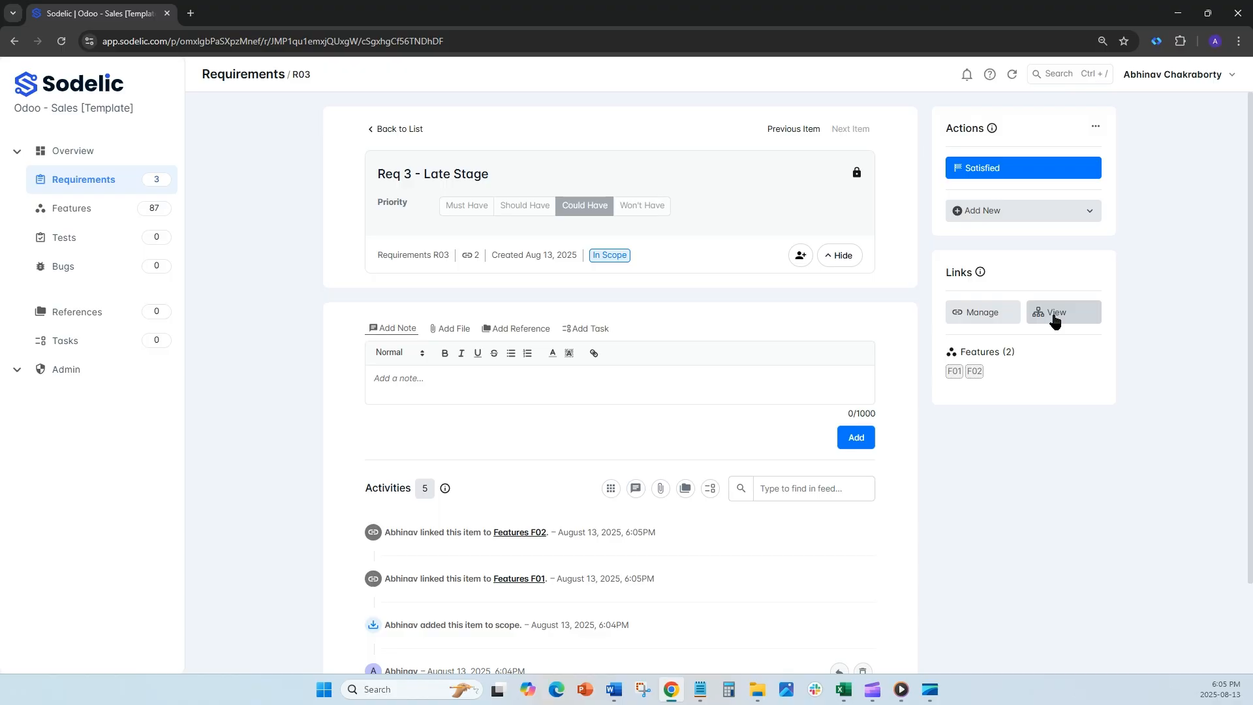
Step: Create a feature titled "New Feature" linked to the "Req 3 - Late Stage" requirement and view the requirement's link diagram
click(1046, 209)
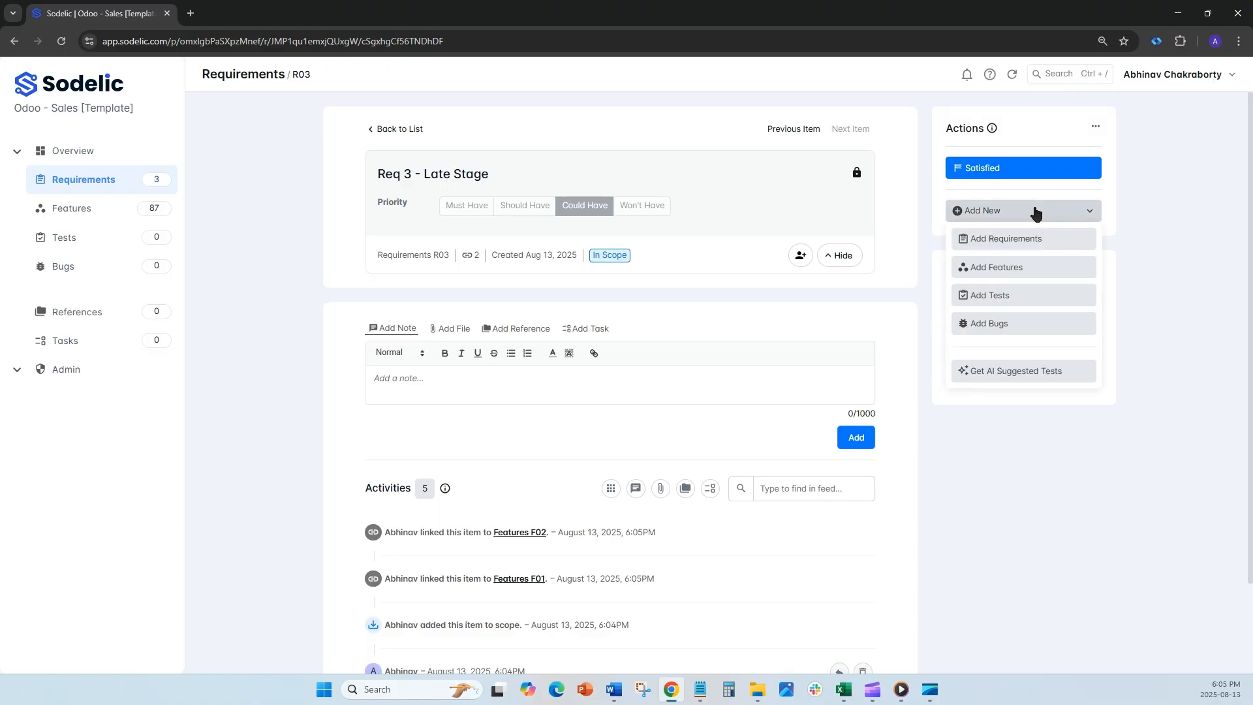
click(1008, 268)
text(New Feature)
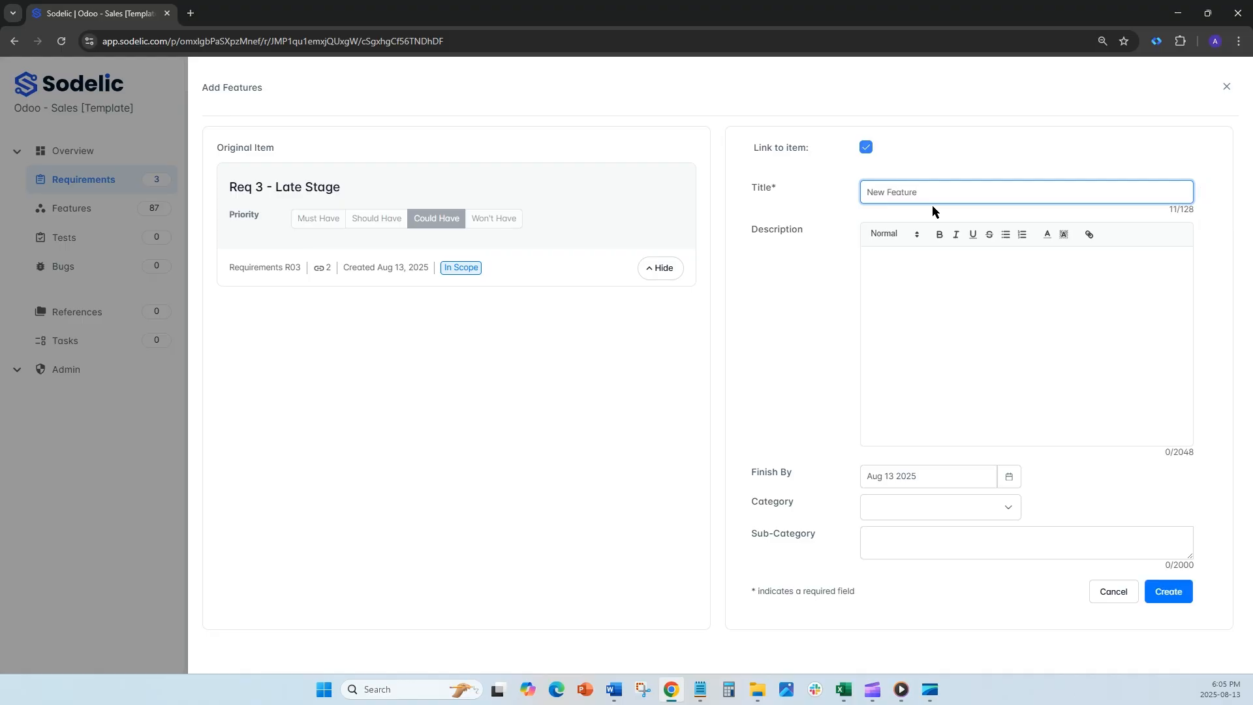
click(1169, 591)
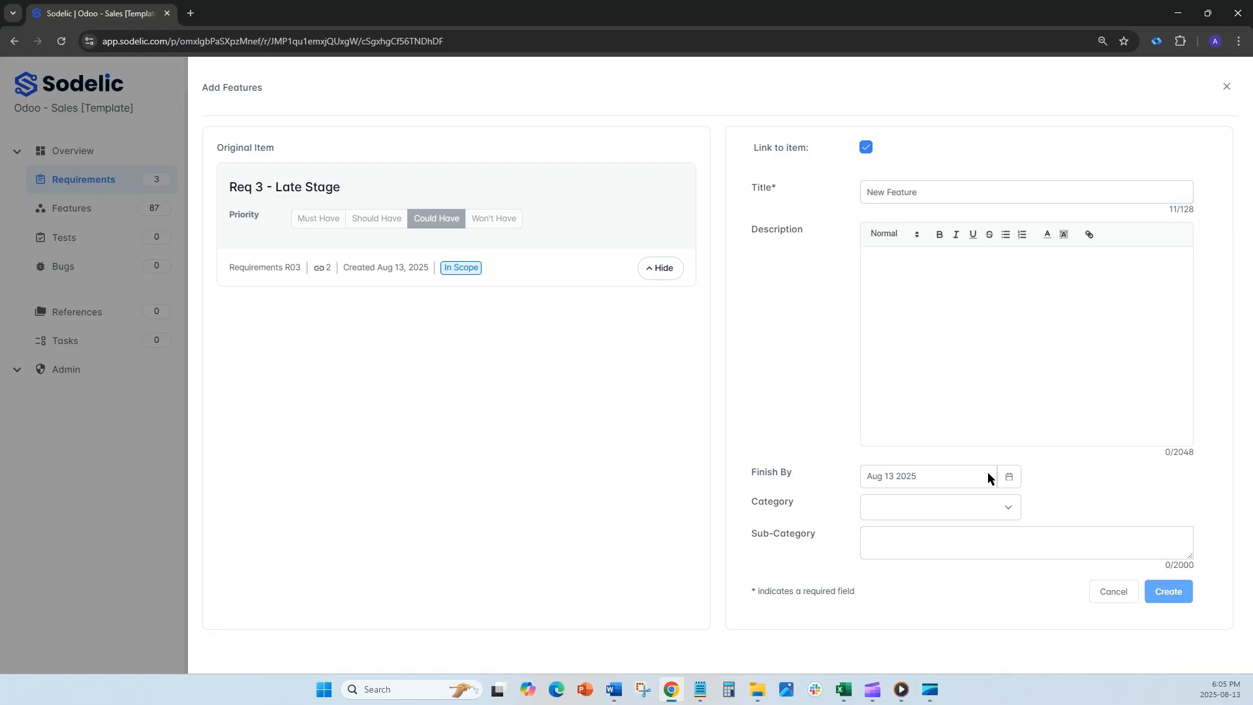
click(1225, 86)
click(1225, 87)
click(1068, 315)
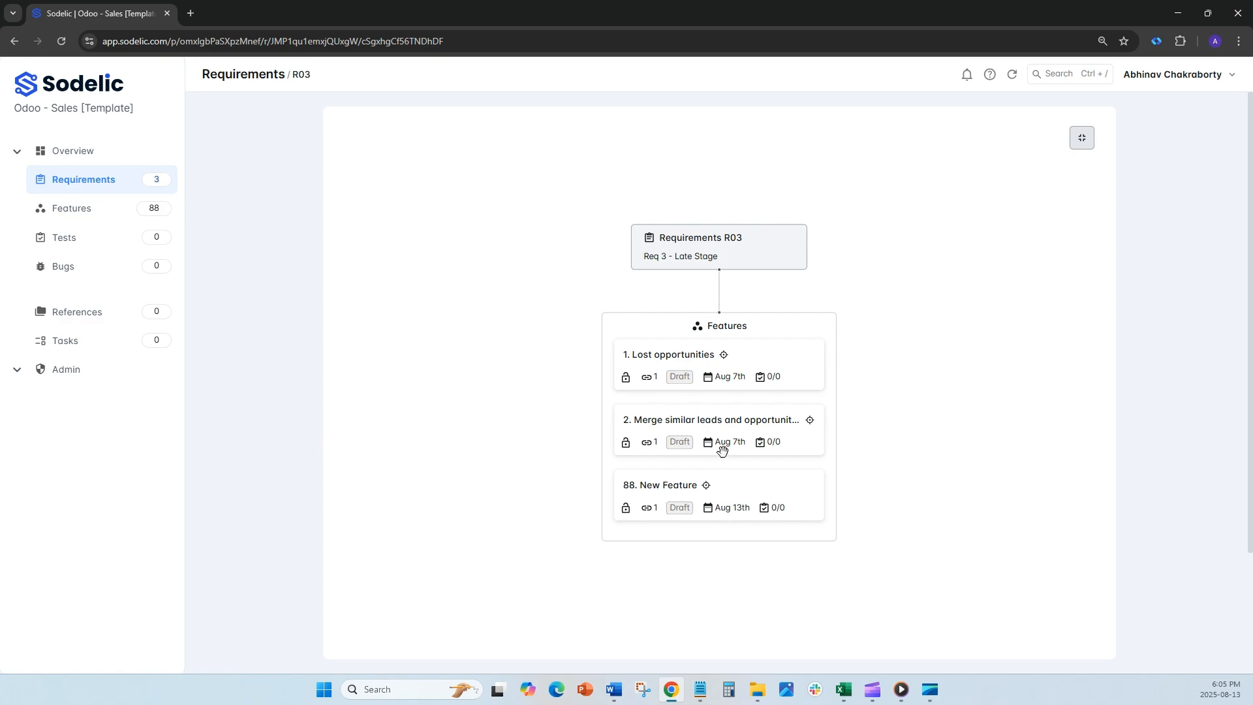
click(1082, 141)
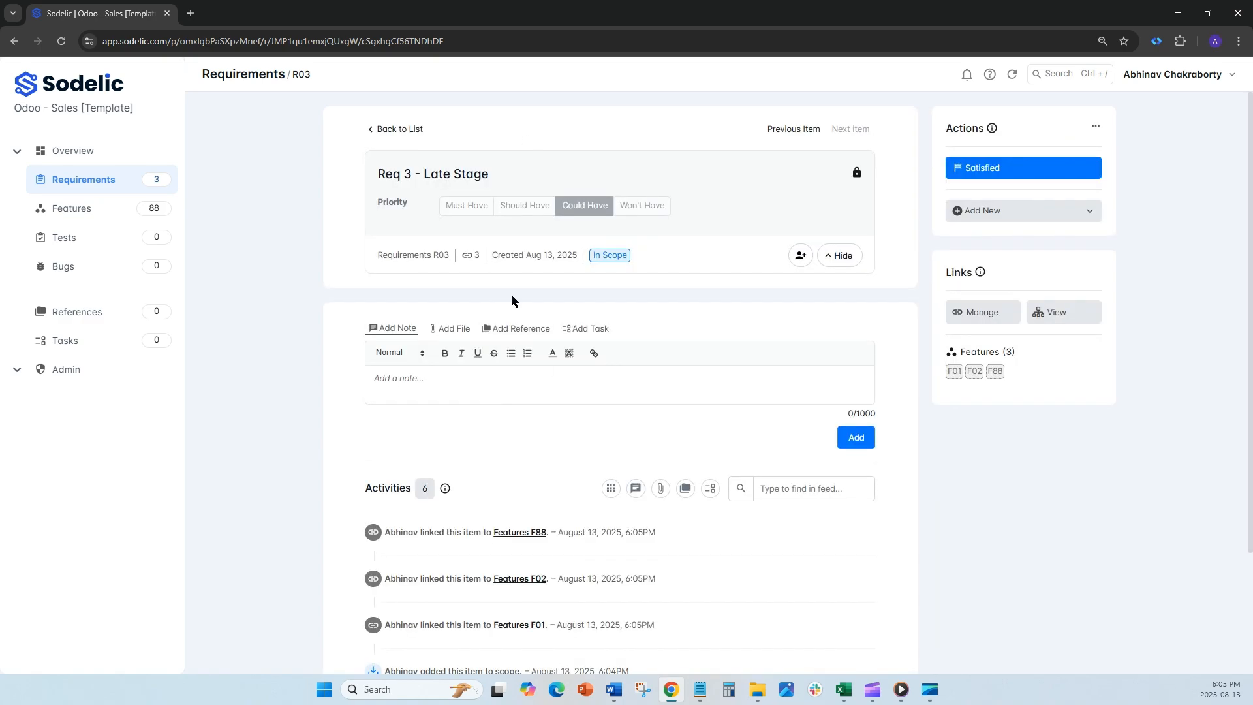
Step: Examine the dashboard's decision, link and completion progress for Requirements and Features, including the details of requirement R03
click(68, 152)
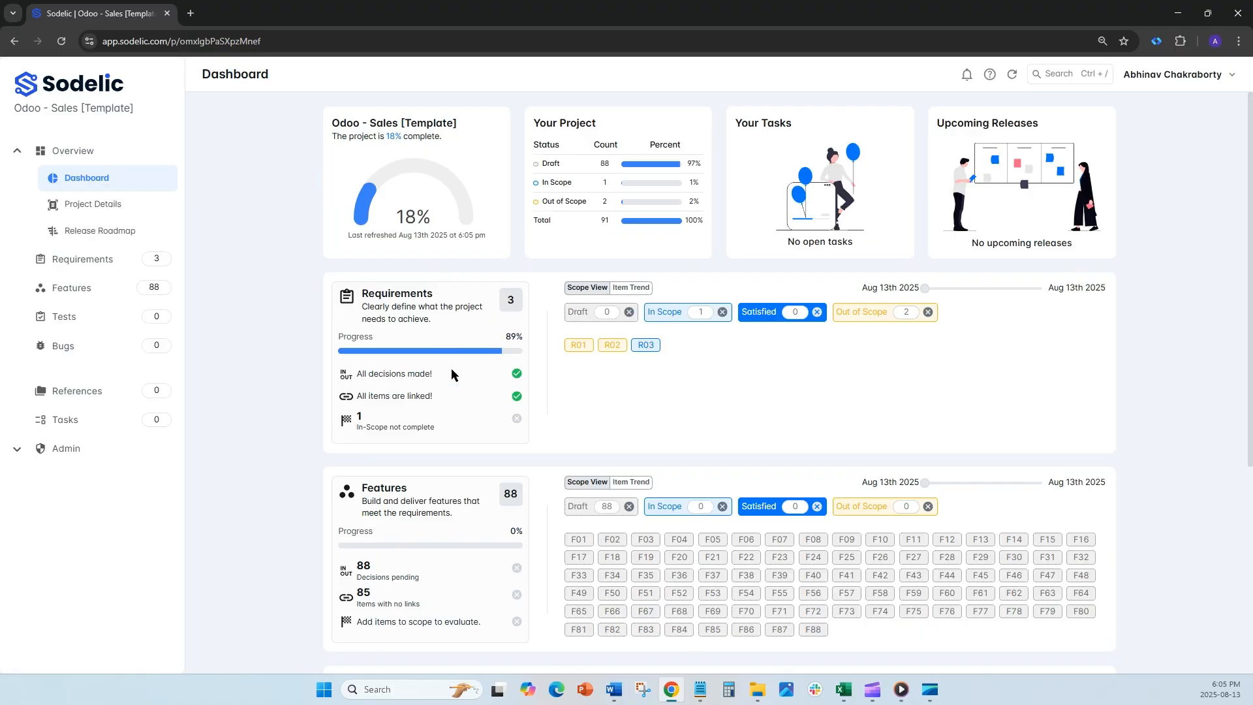
drag(449, 373, 356, 374)
drag(436, 577, 357, 563)
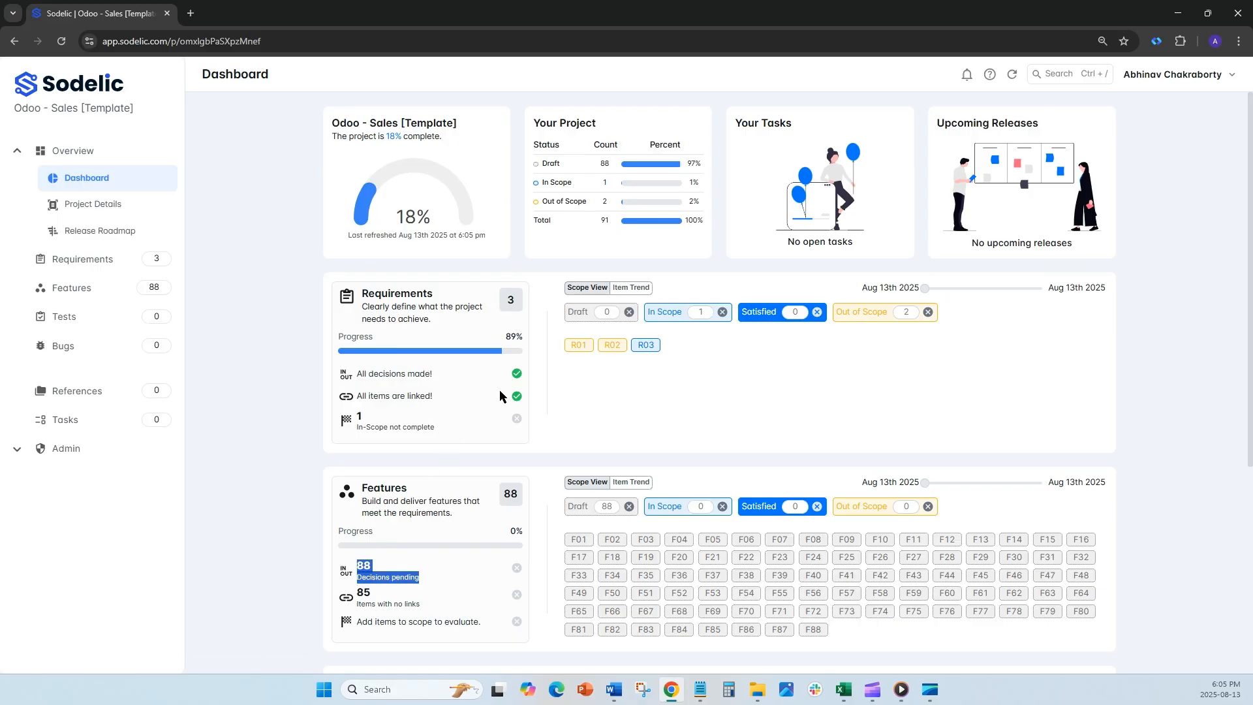
drag(452, 397, 356, 400)
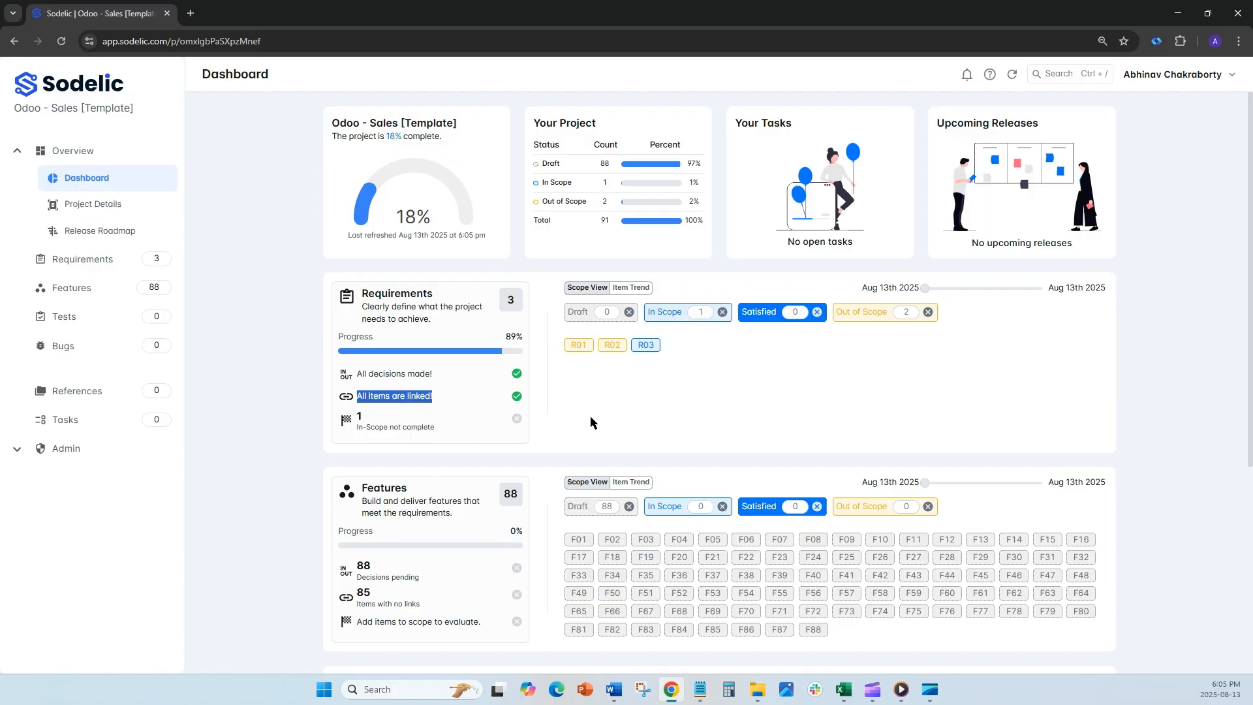
click(645, 345)
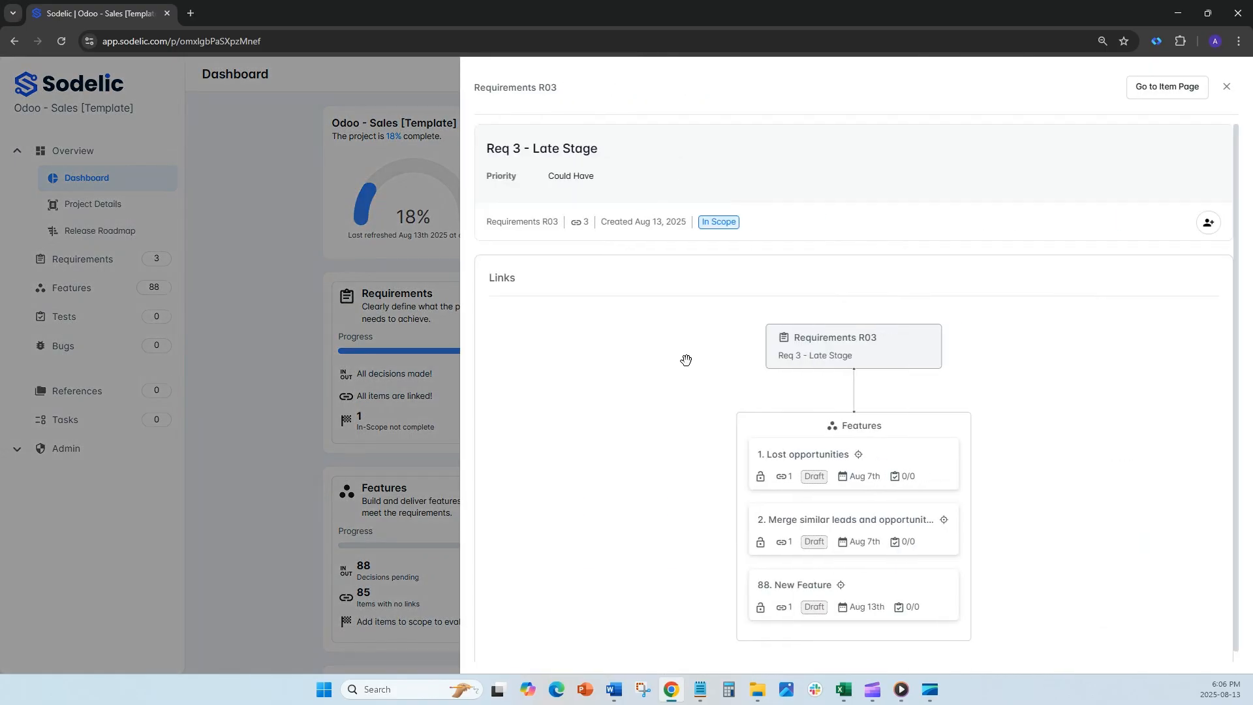
click(1227, 88)
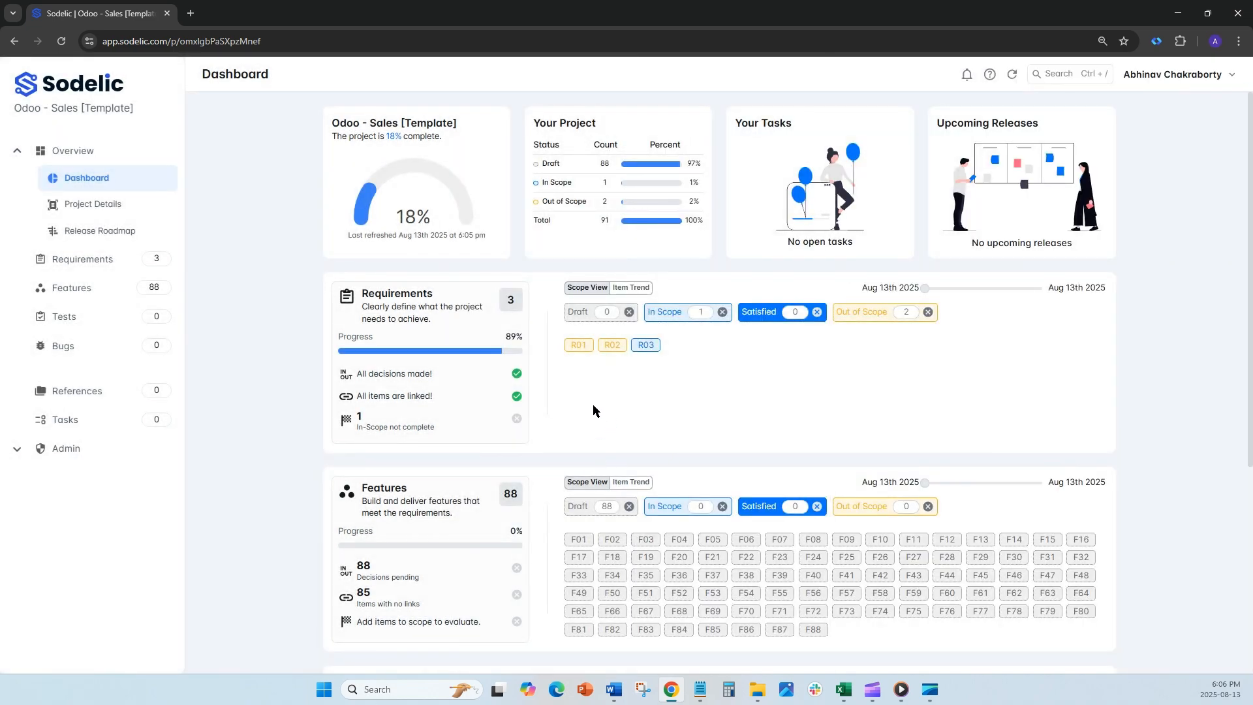
drag(419, 605, 340, 612)
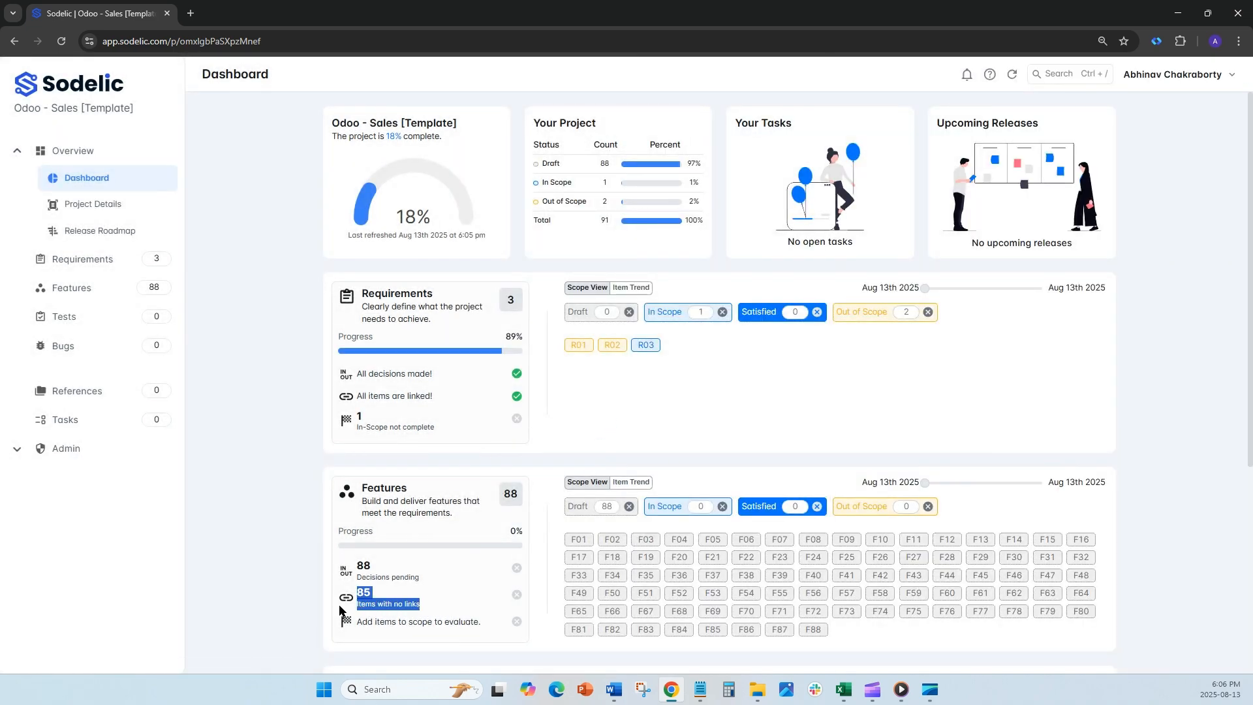
click(712, 396)
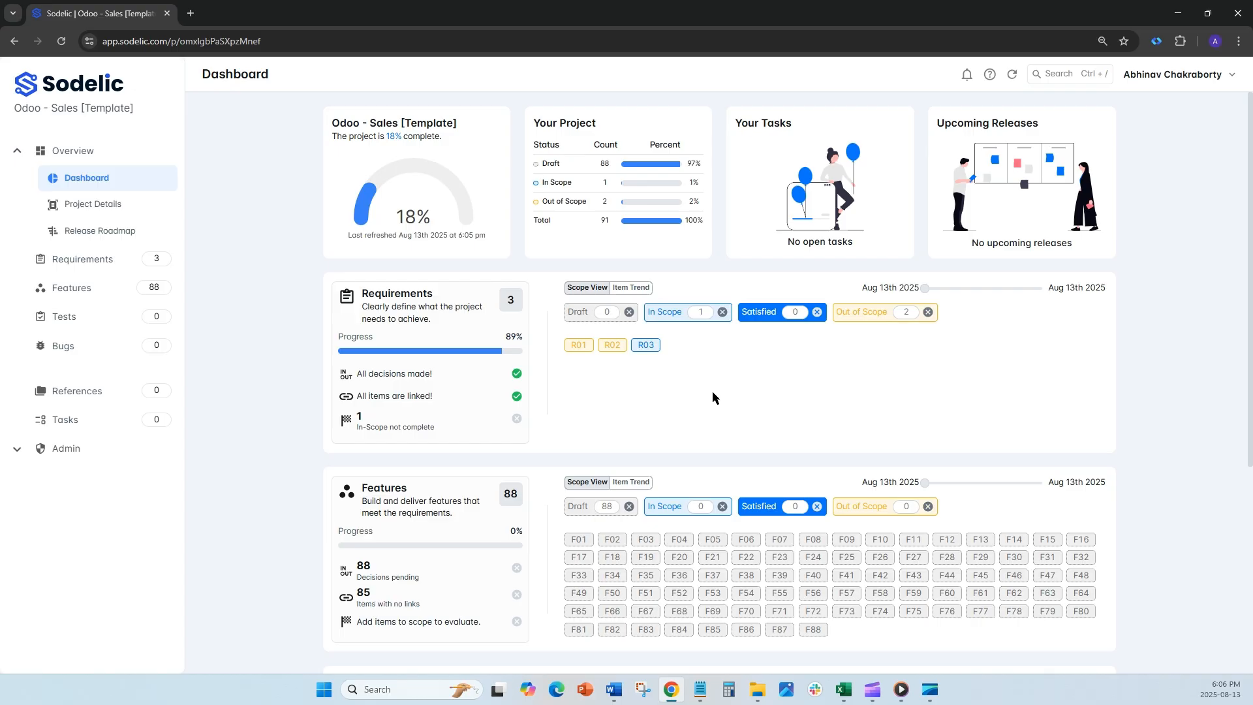
drag(447, 425, 355, 420)
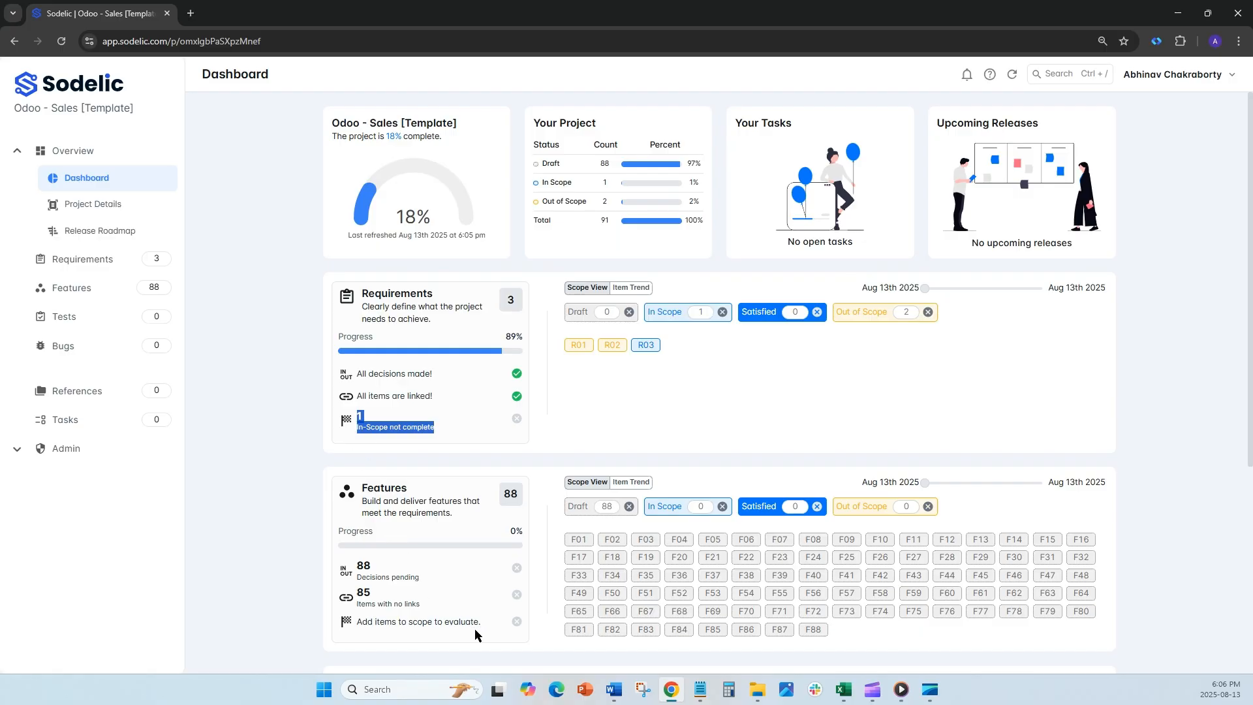
drag(487, 621, 354, 625)
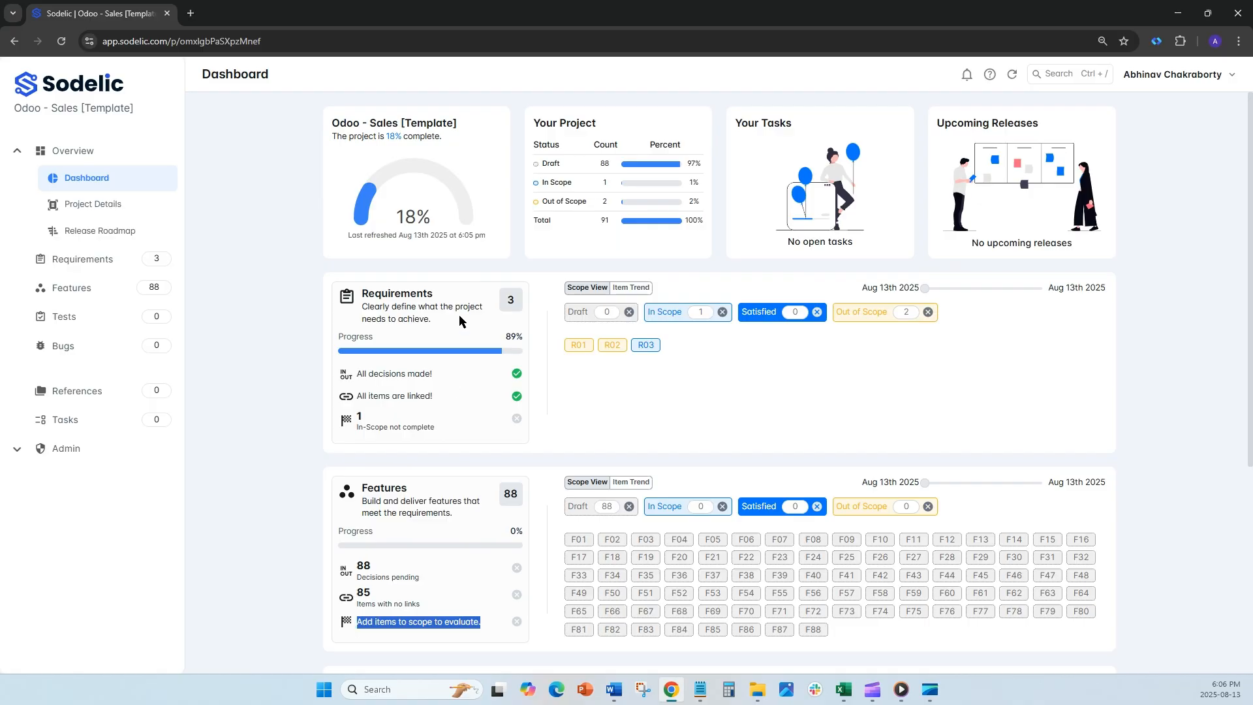
click(460, 405)
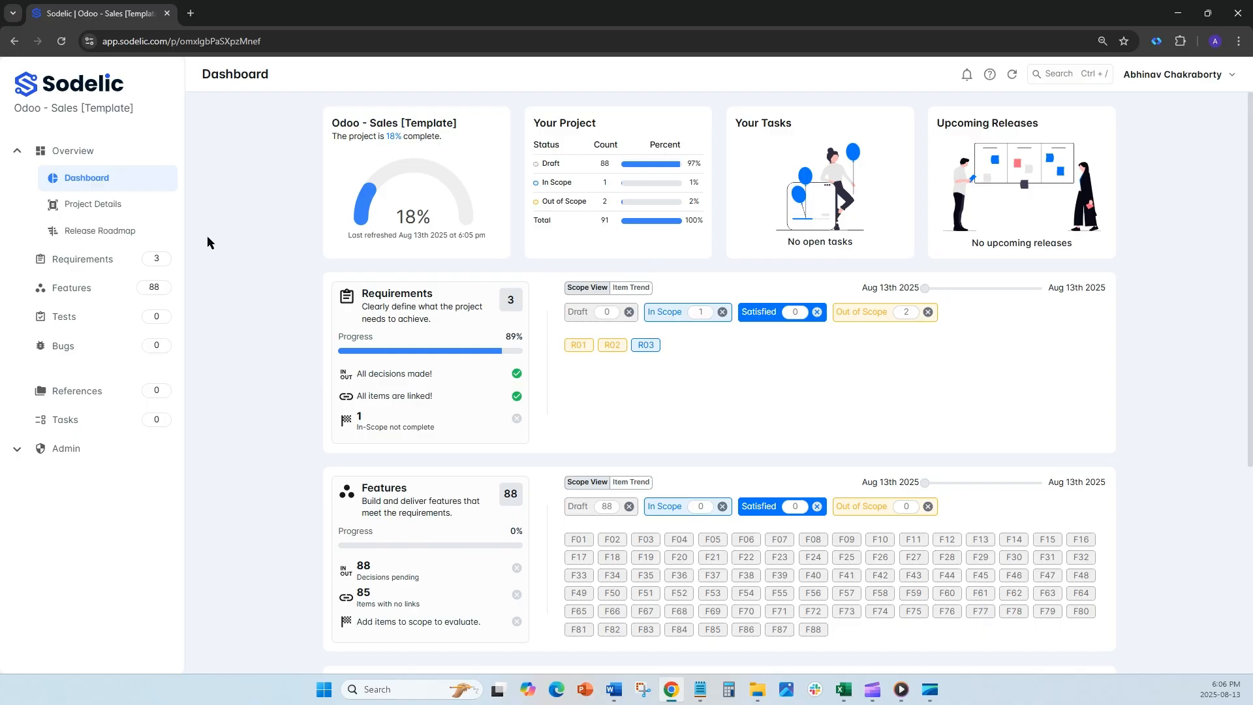
Step: Review the first two pages of the activity log in the project details and return to the dashboard
click(123, 210)
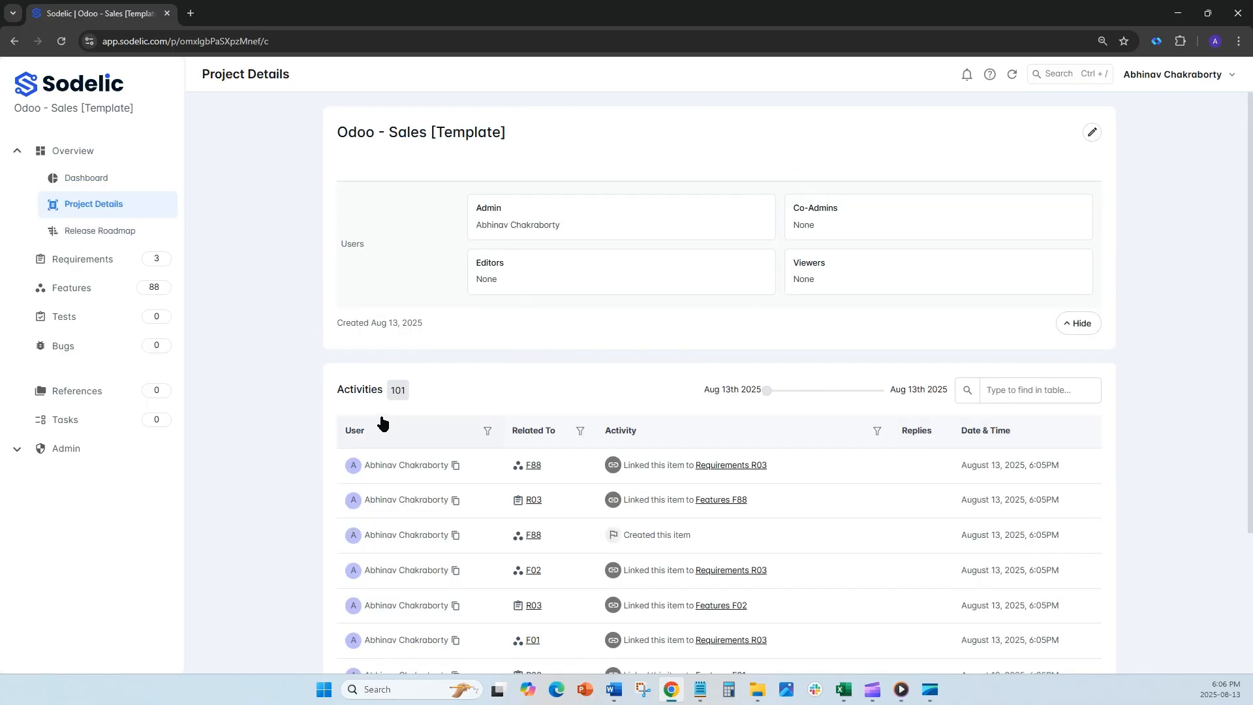
scroll(362, 398, down, 3)
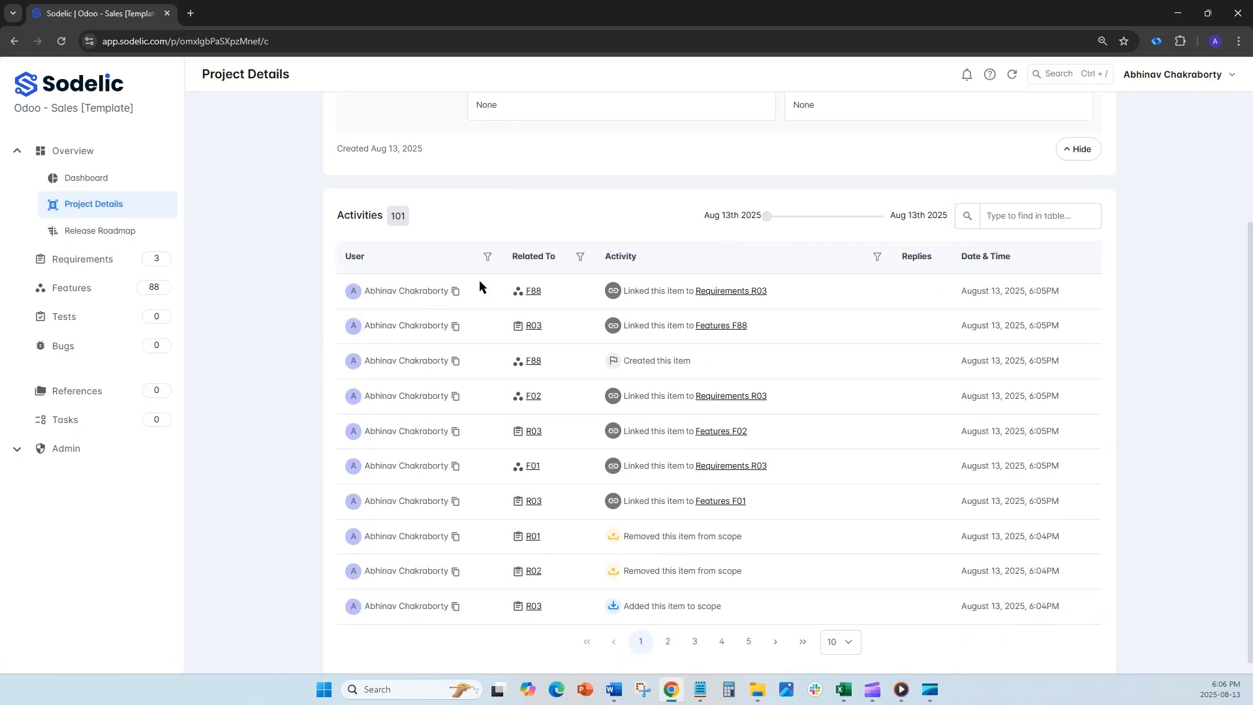
click(669, 641)
click(640, 640)
click(80, 178)
Step: Look over the project's Tests and Bugs lists
click(67, 316)
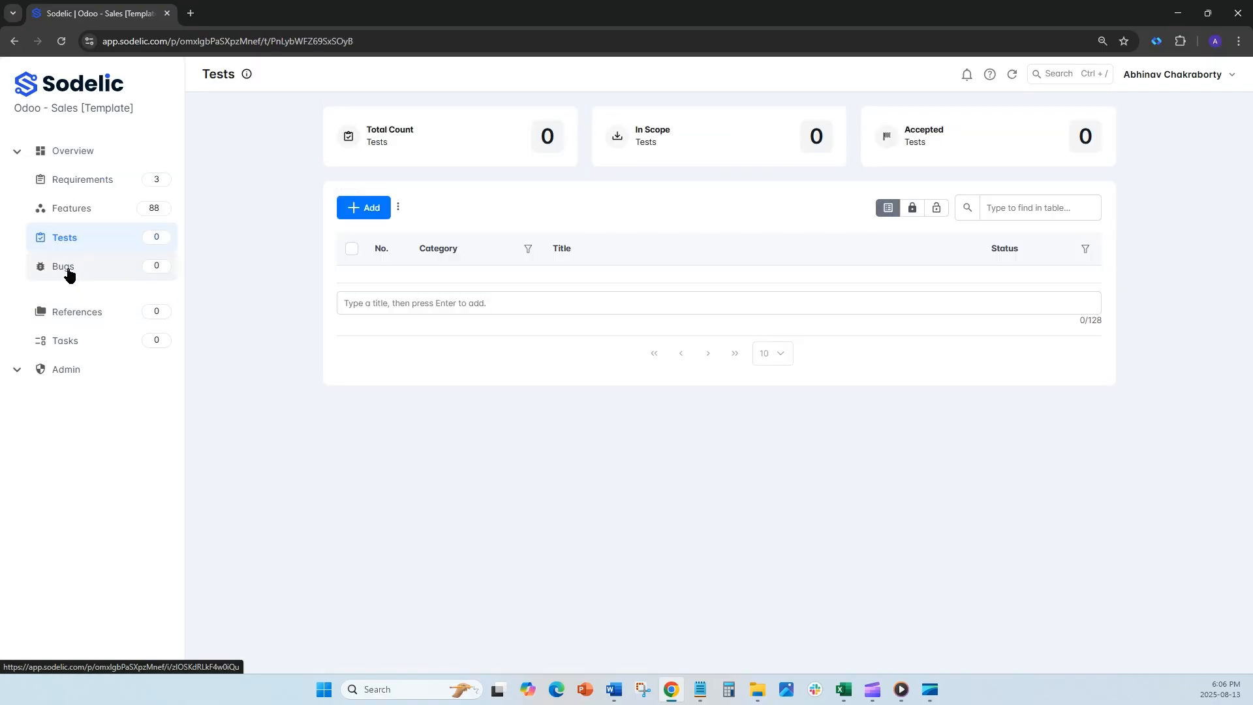
click(70, 273)
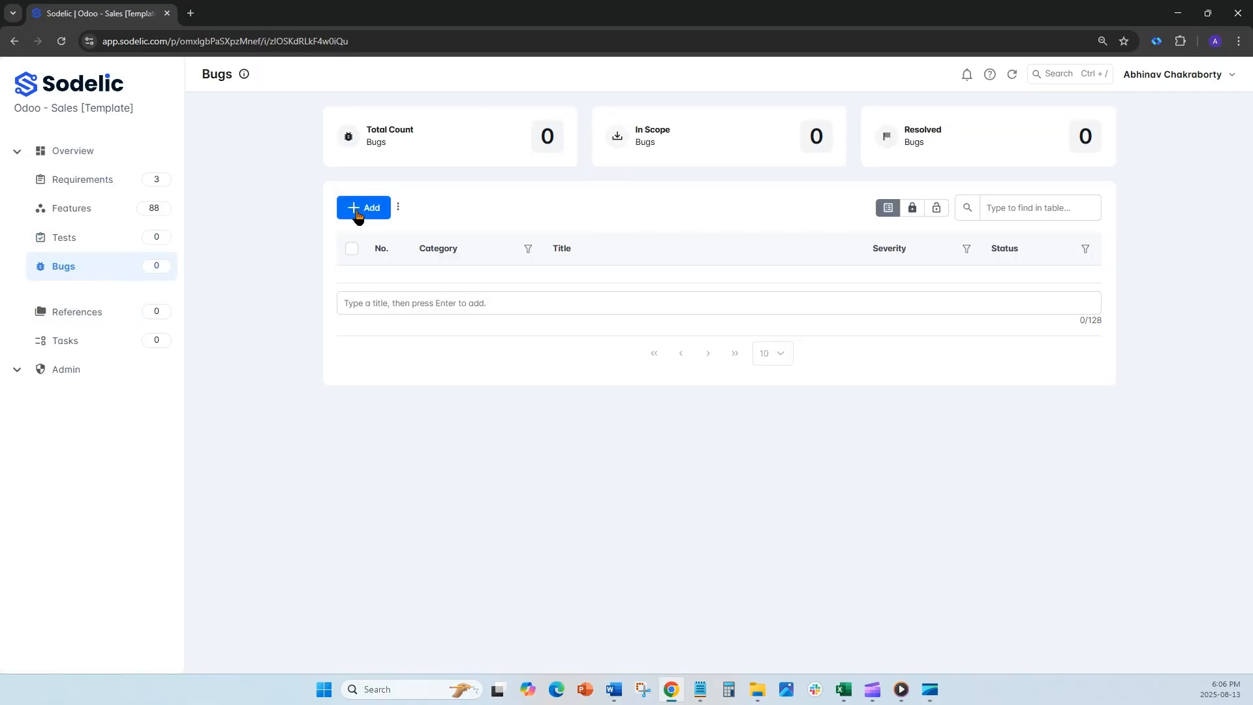
click(166, 238)
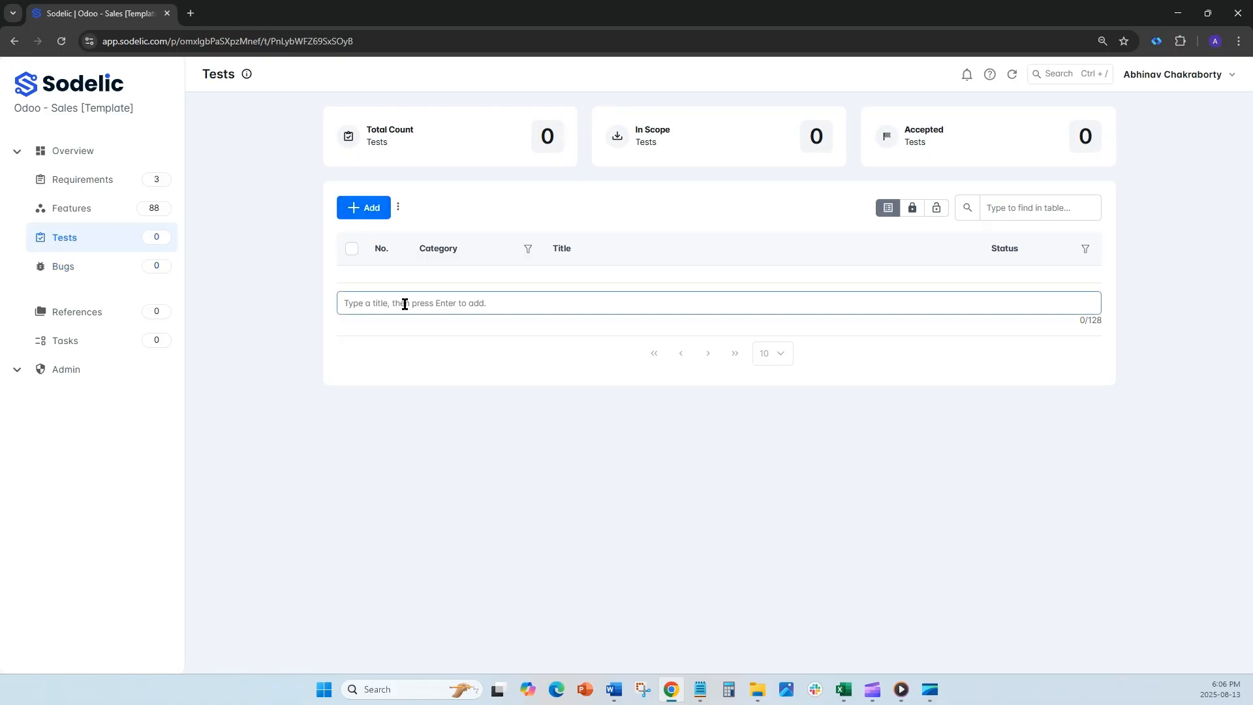
Step: Add a bug titled "New Bug" to the Bugs list and open it
click(124, 273)
text(New Bug)
key(Return)
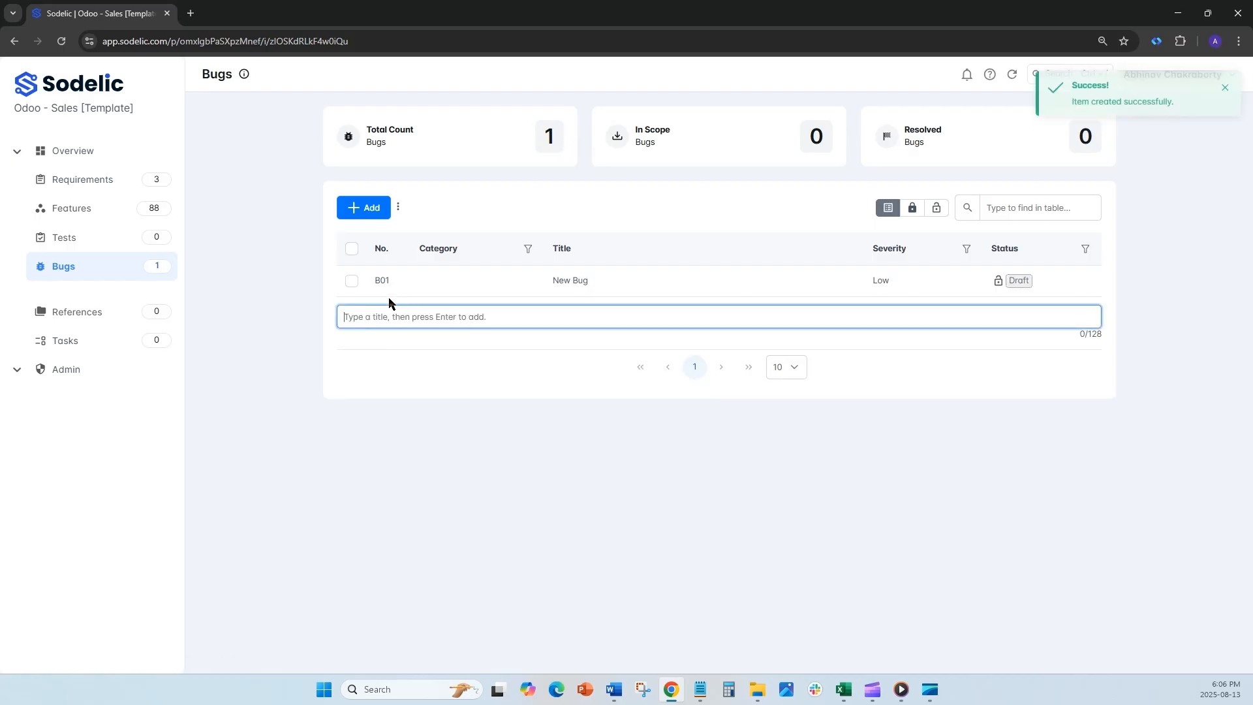
click(586, 283)
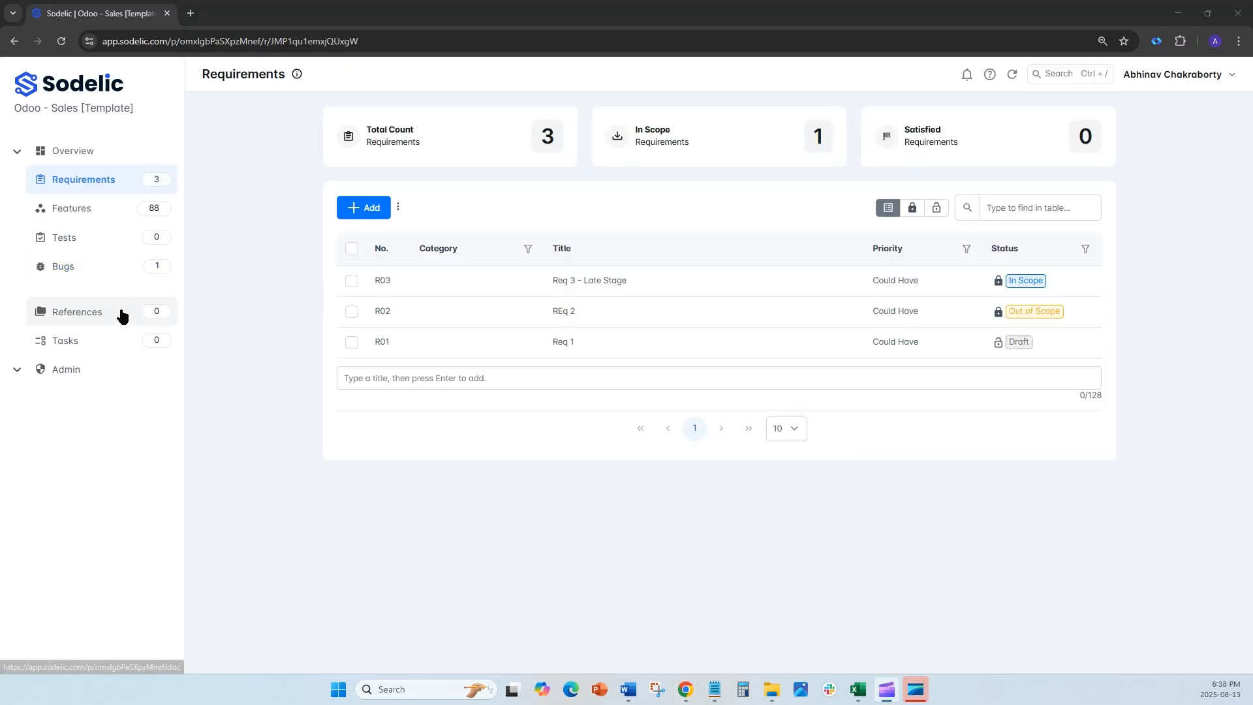
Step: Open the "Req 1" requirement and request AI suggested tests for it
click(95, 277)
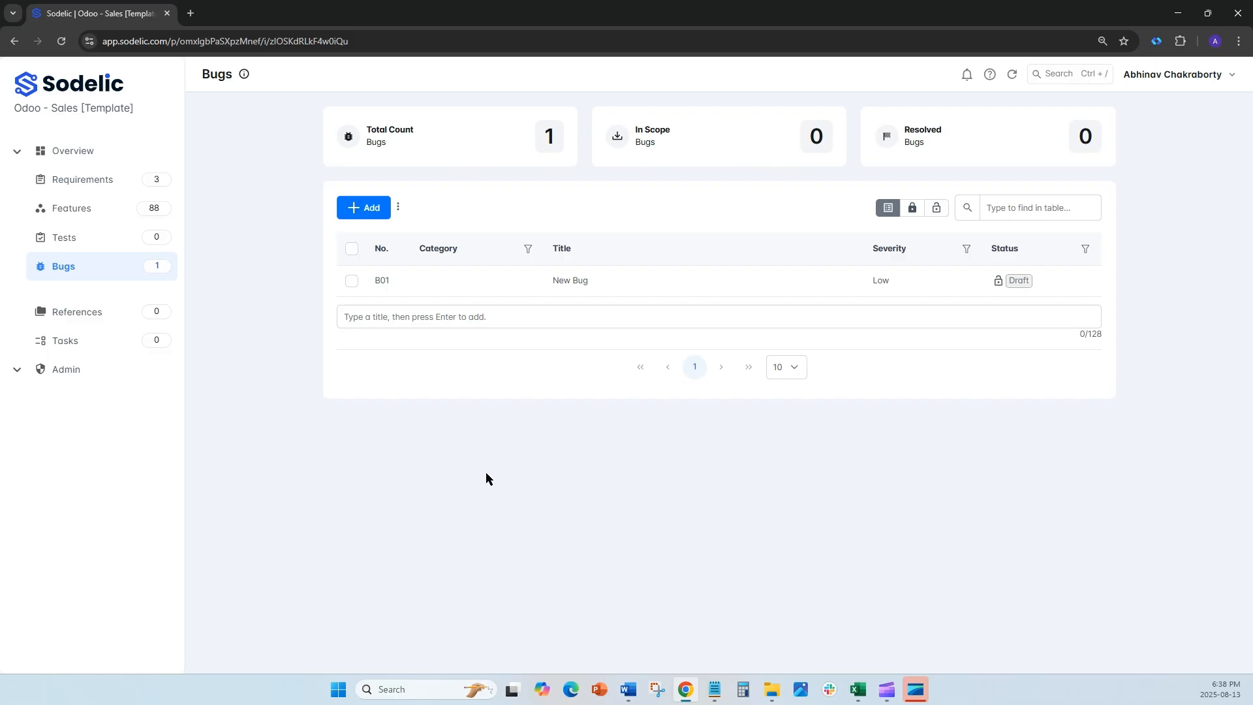
click(83, 186)
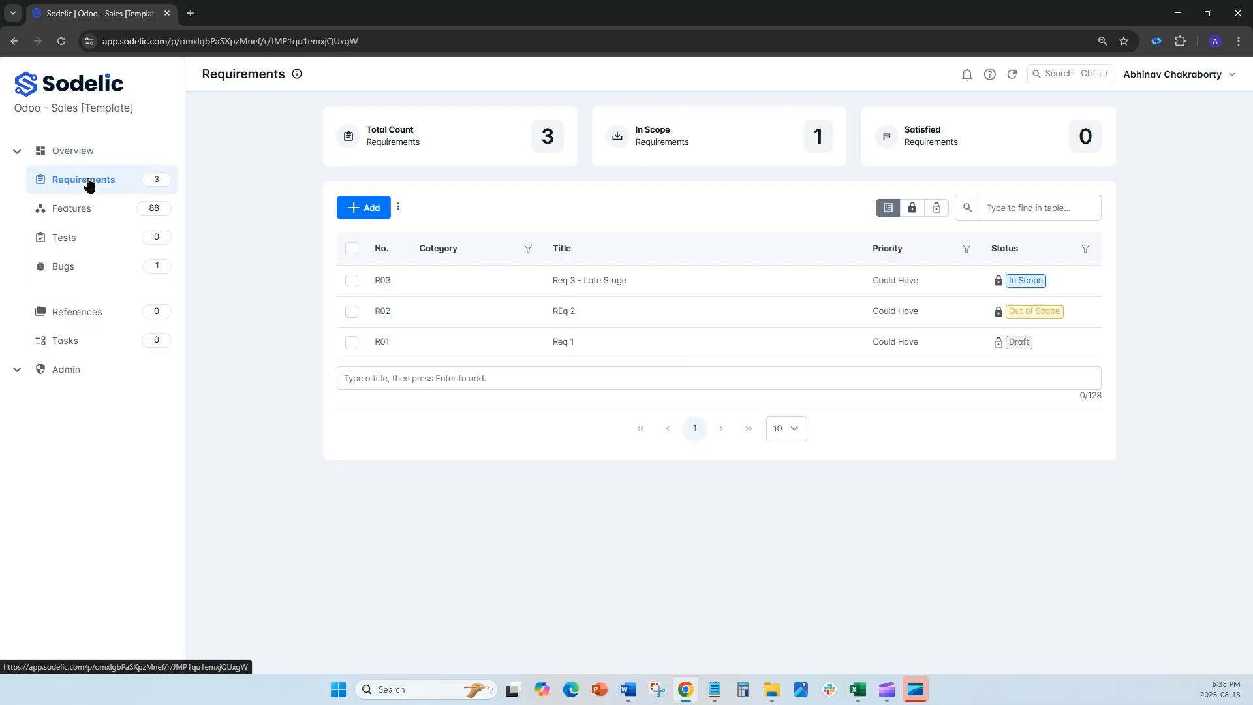
click(563, 340)
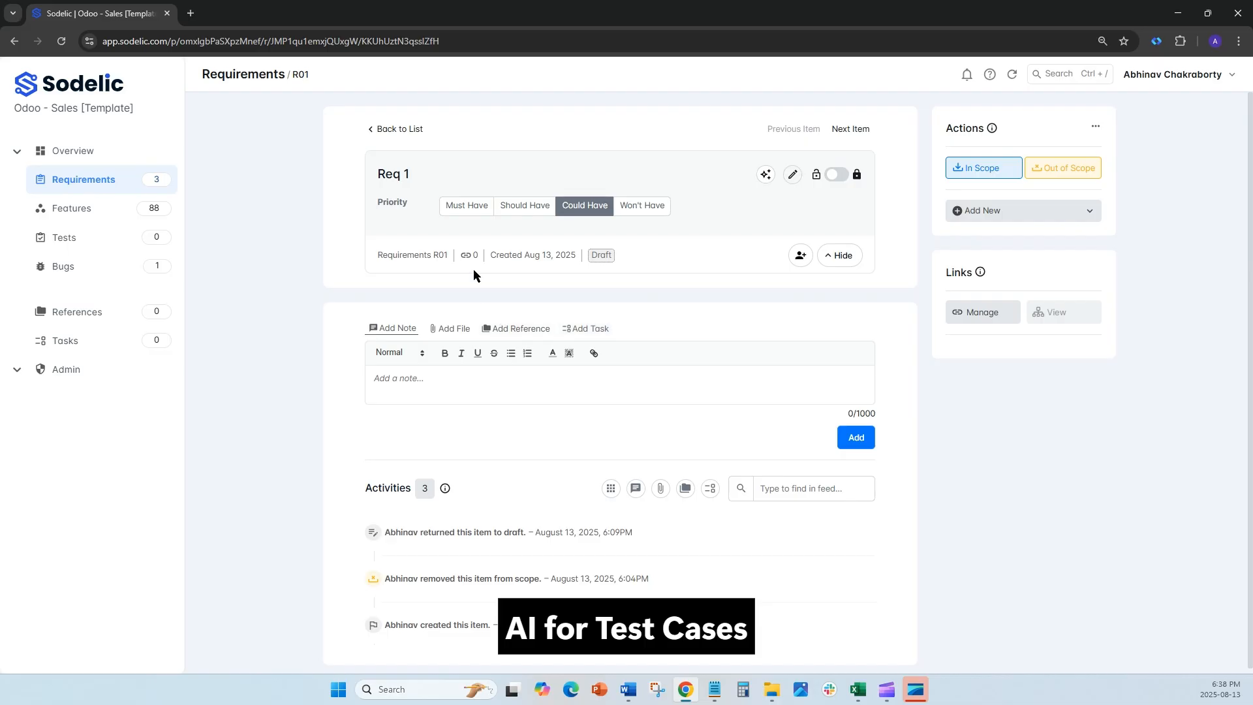
click(1047, 218)
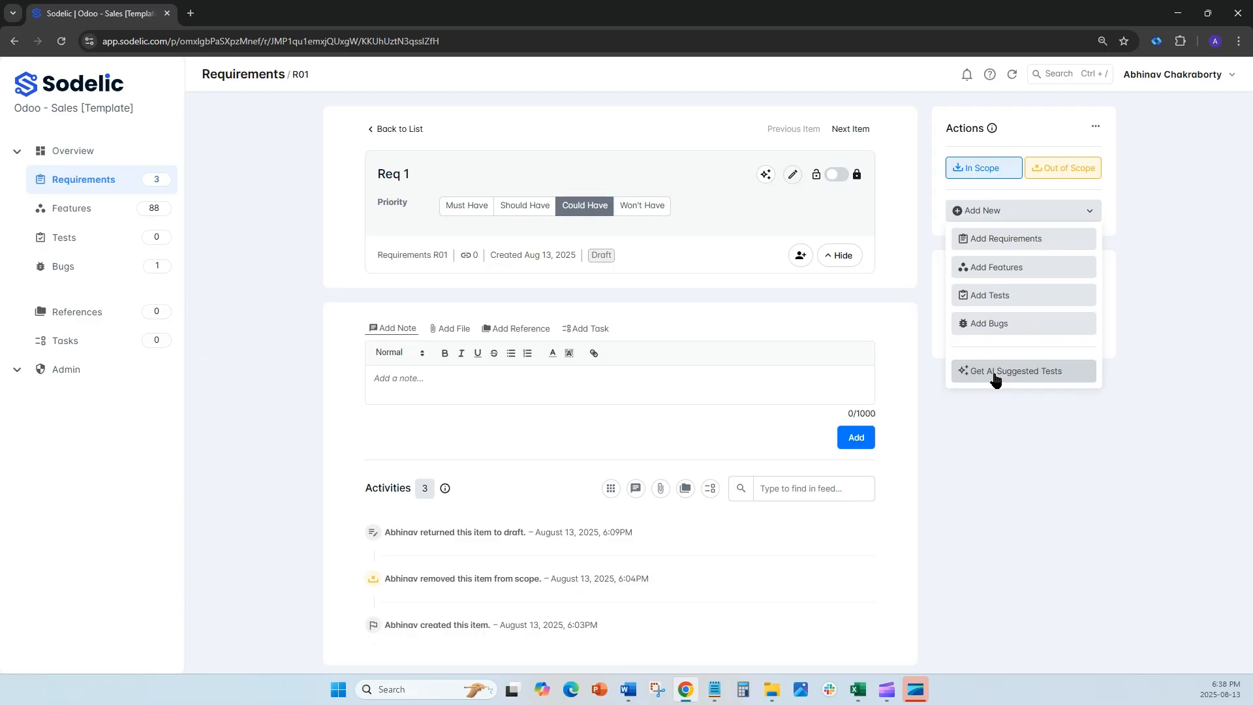
click(995, 373)
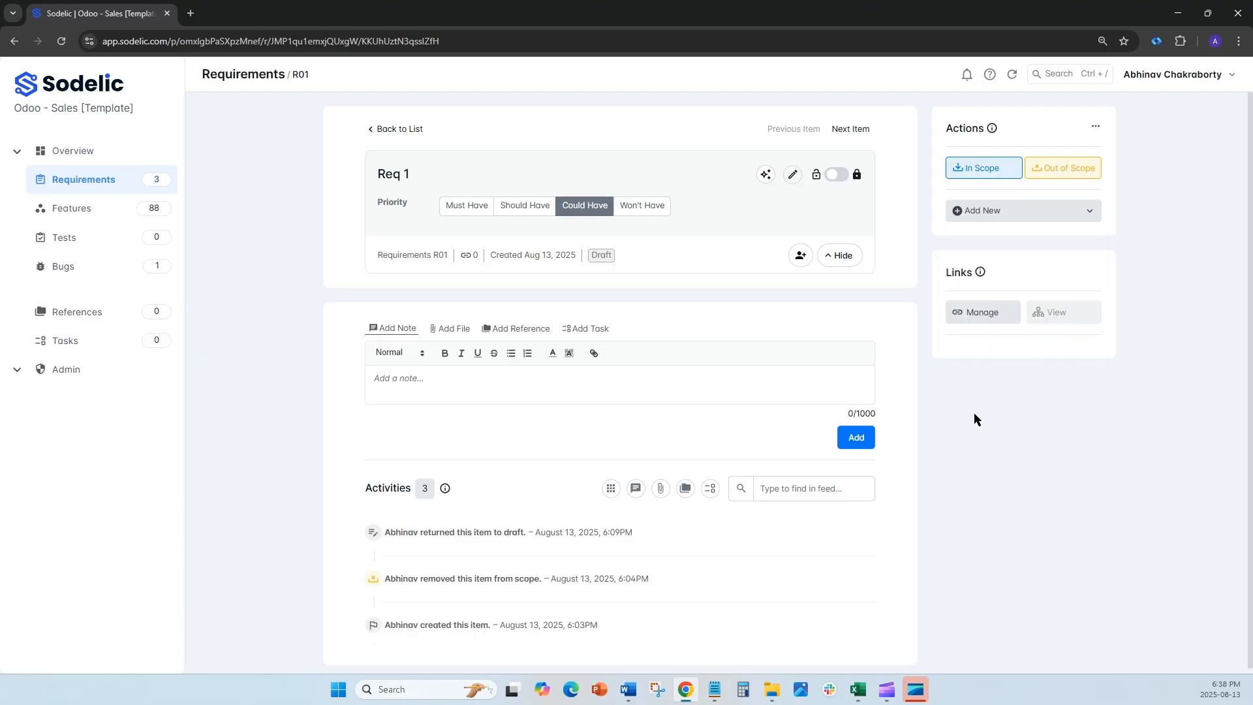
Step: Open the "New Bug" item from the Bugs list and move it to the Requirements strip
click(61, 268)
click(457, 312)
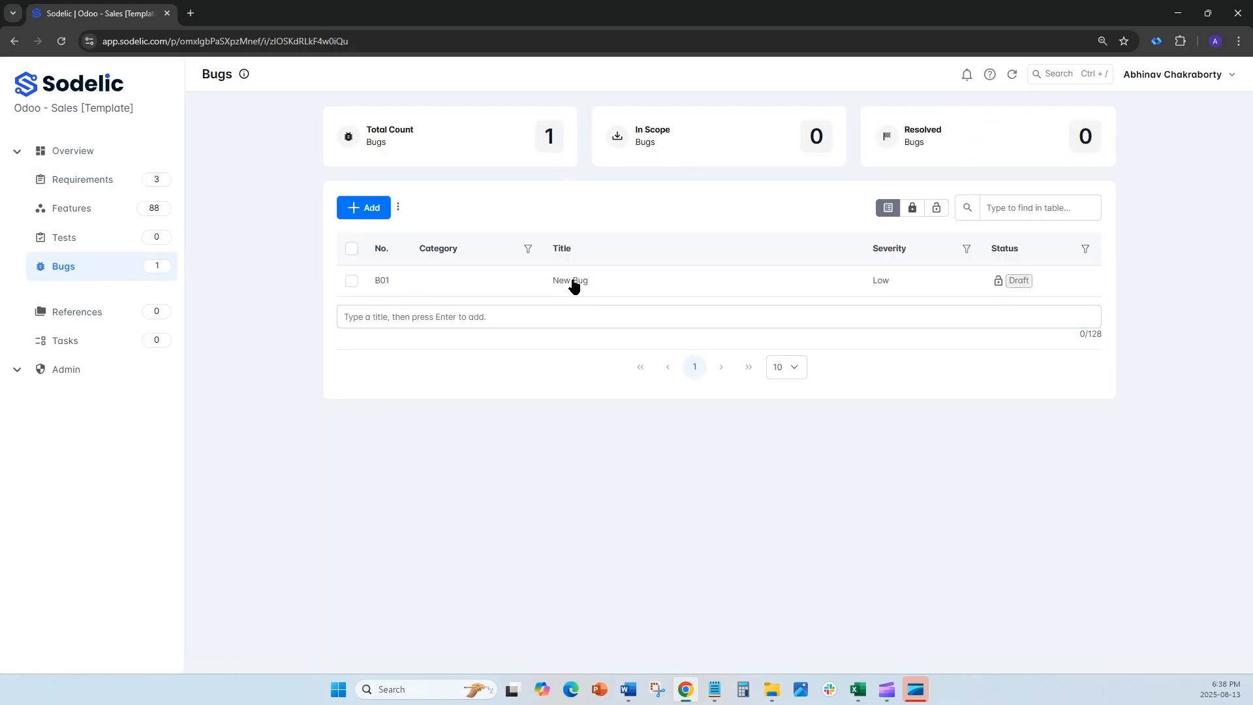
click(573, 282)
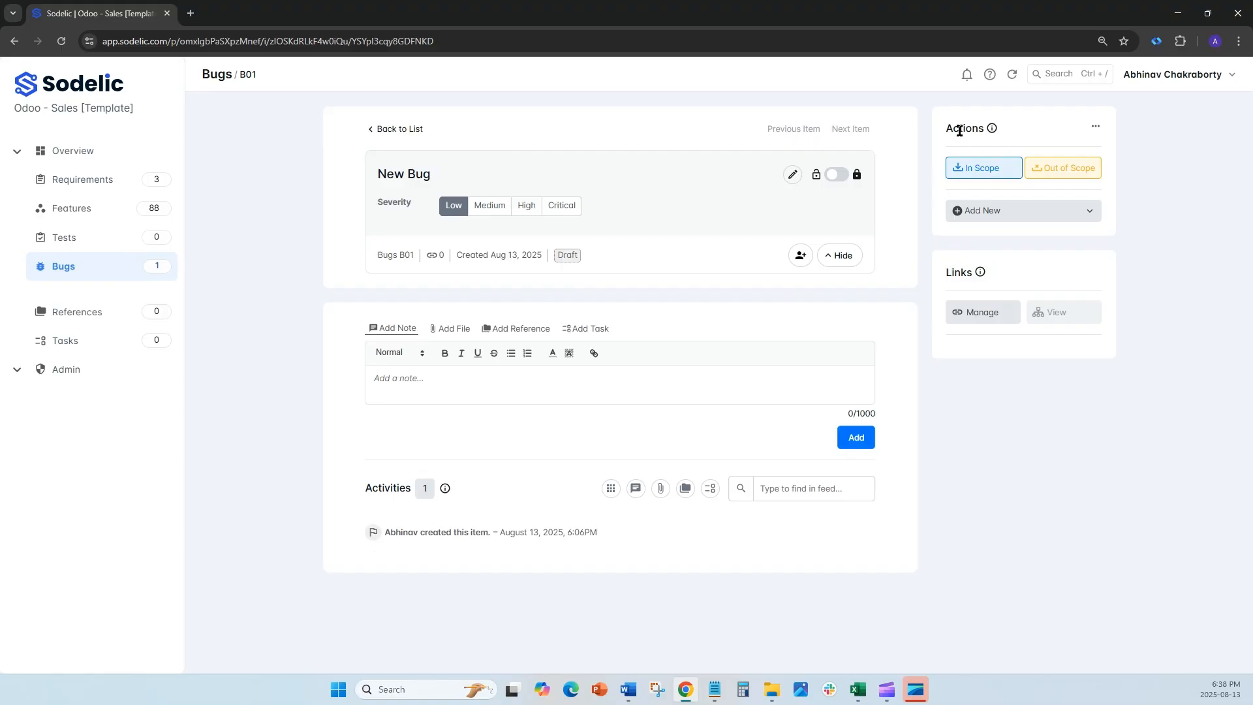
click(1096, 129)
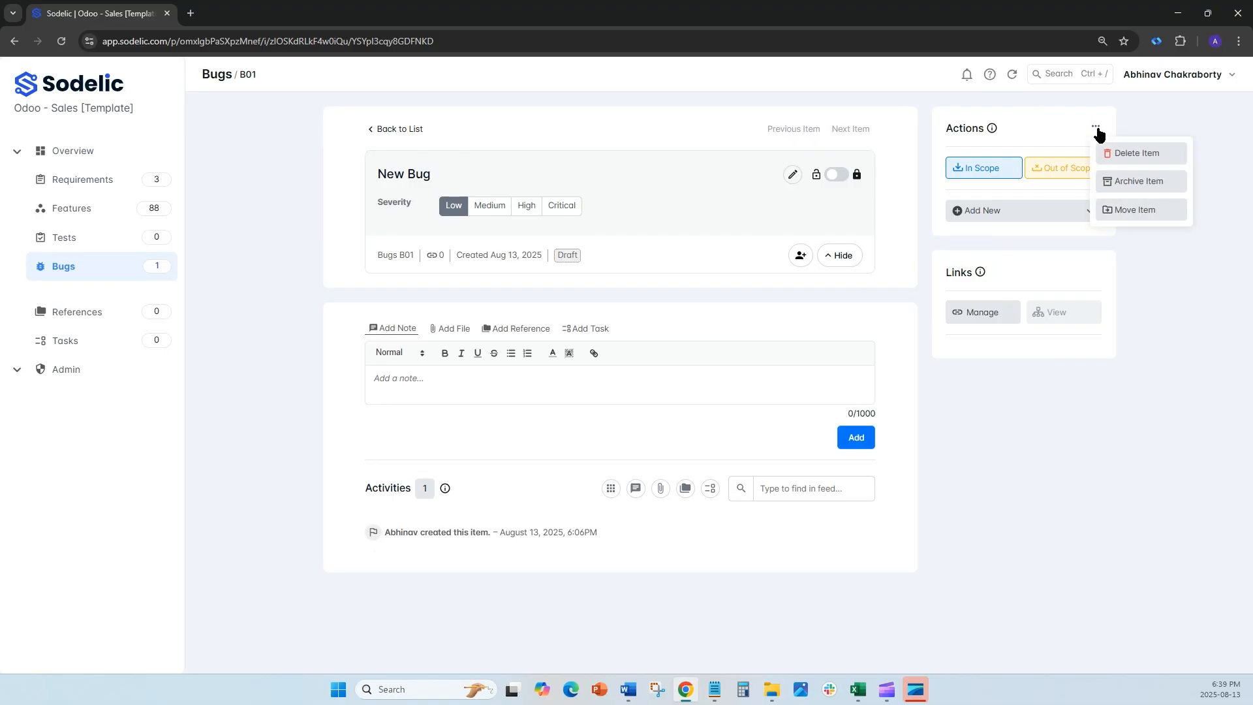
click(1135, 211)
click(514, 165)
click(475, 191)
click(1179, 272)
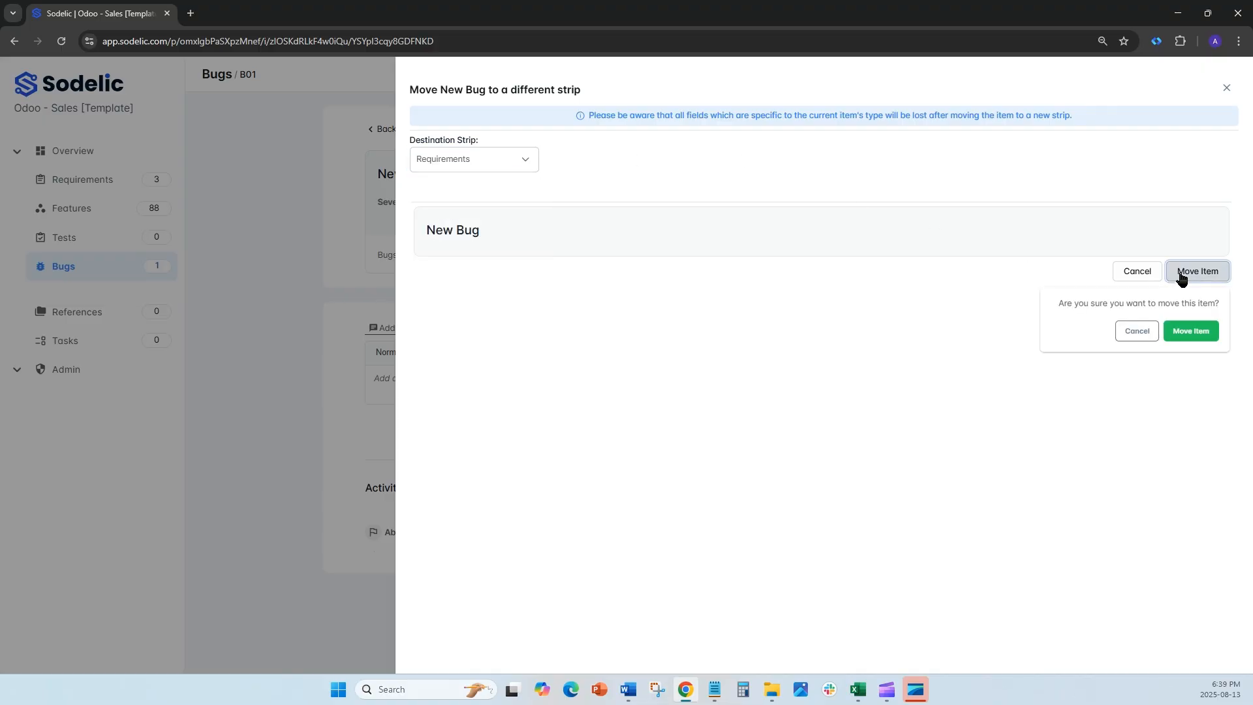
click(1189, 330)
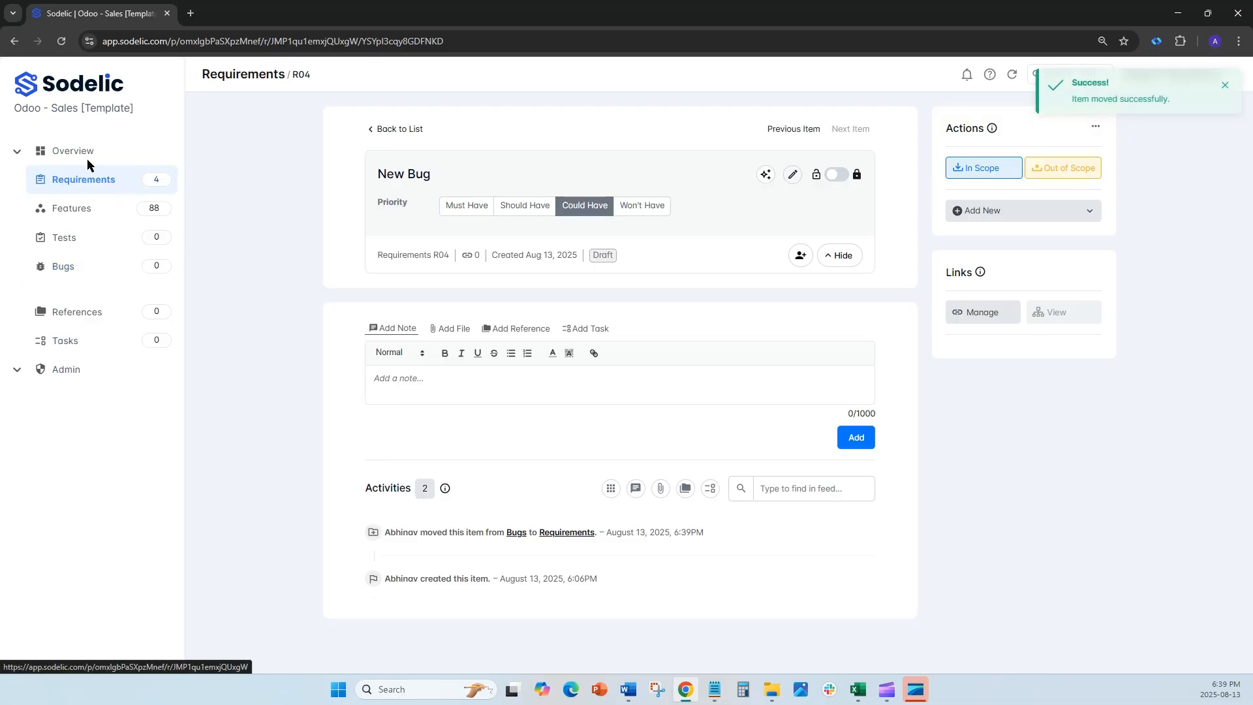
Step: Look over the project's strip customization settings and its Collaborators page
click(66, 369)
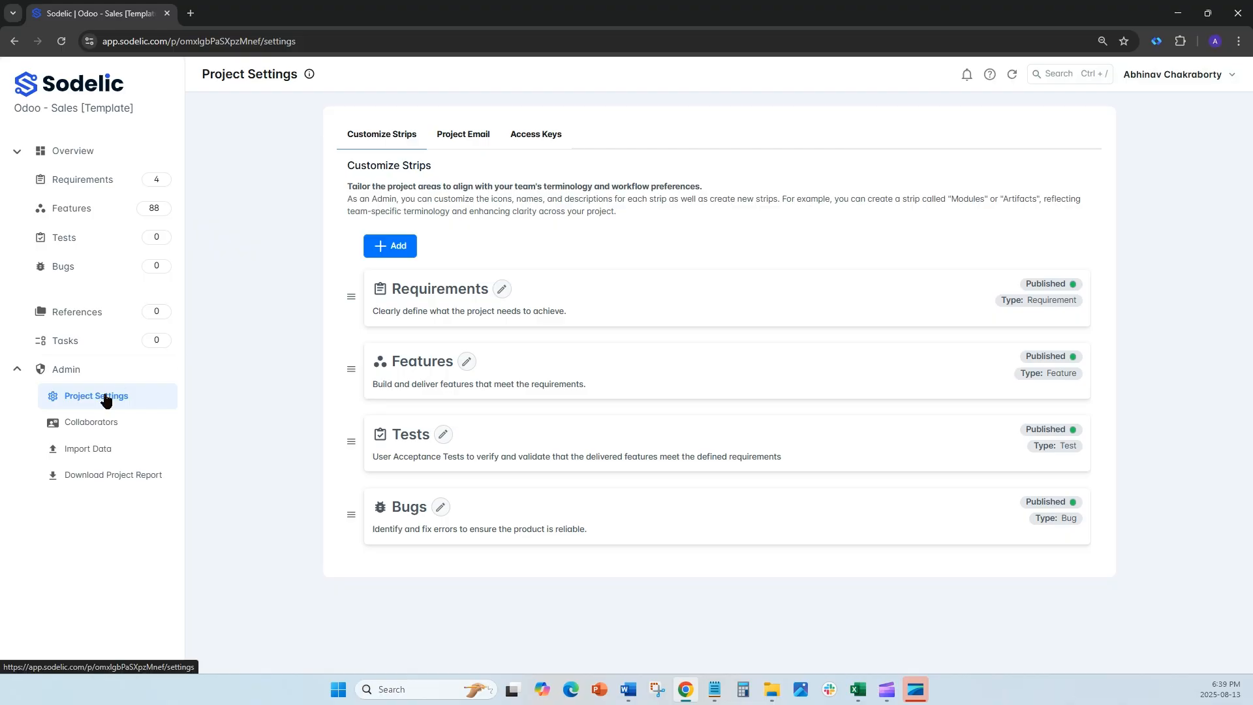
click(104, 422)
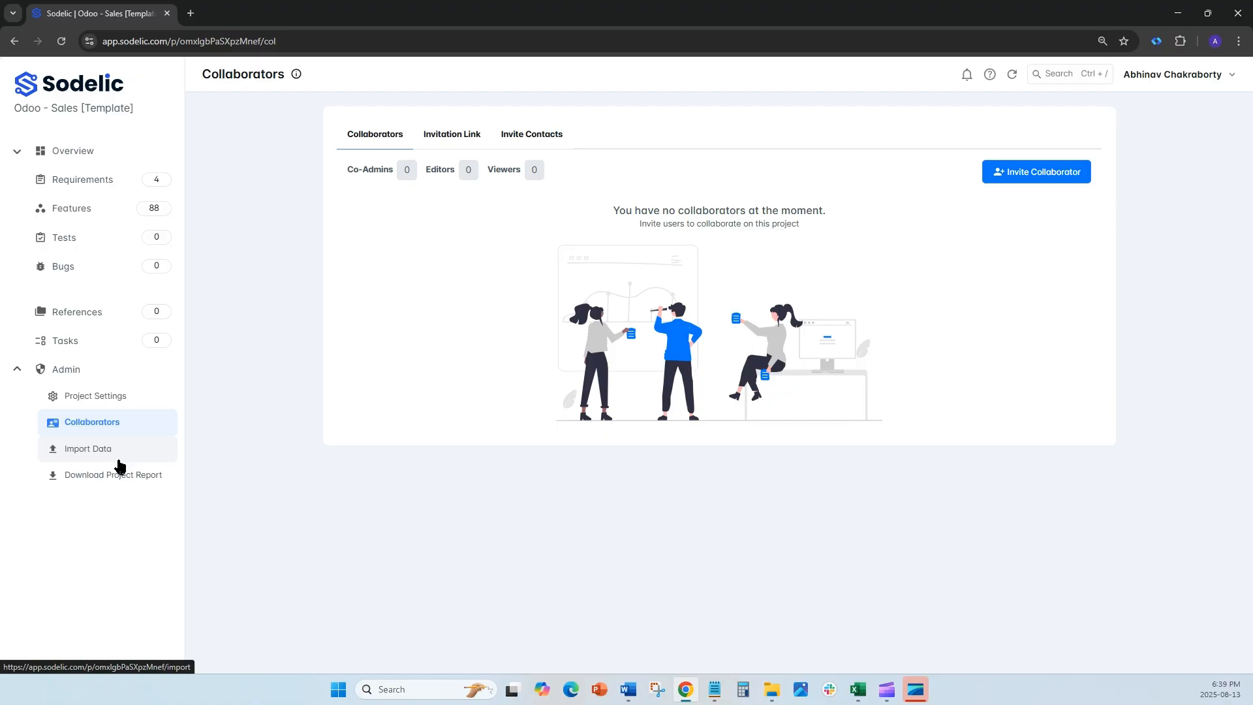
click(119, 396)
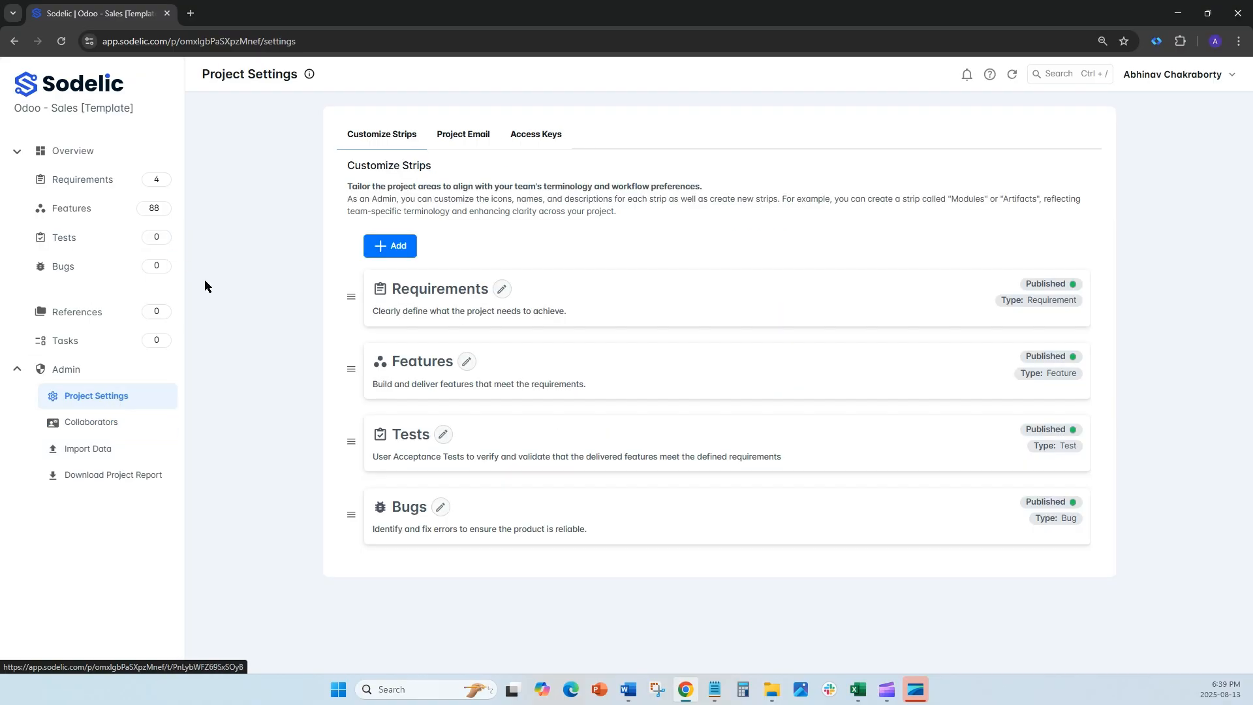
Step: Set the main project email handle to "demo_odoo" and enable the project email
click(486, 144)
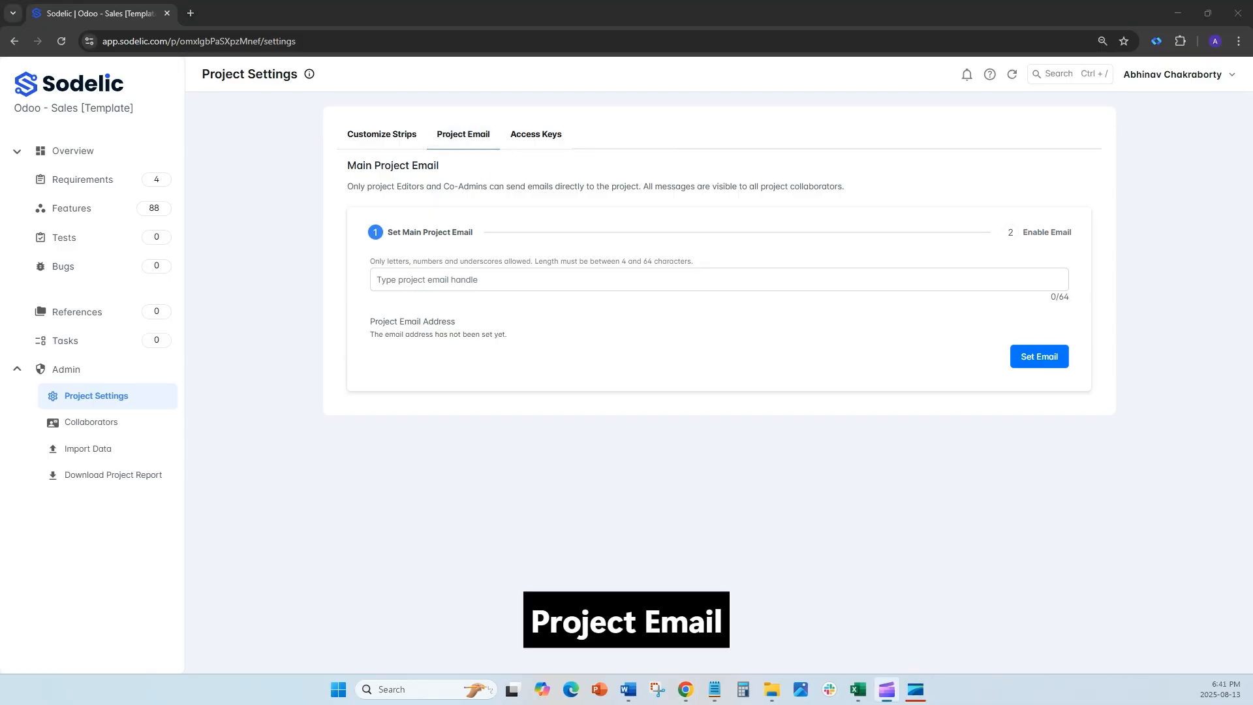
click(404, 272)
text(de)
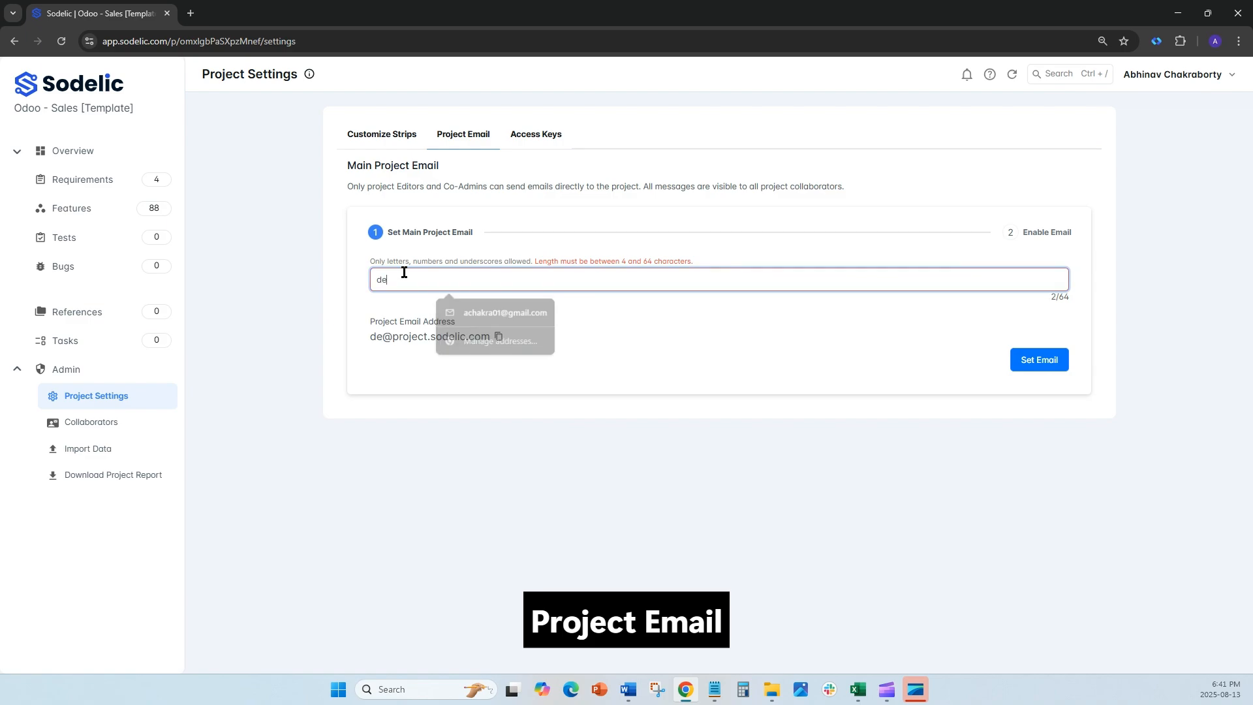
text(mo_o)
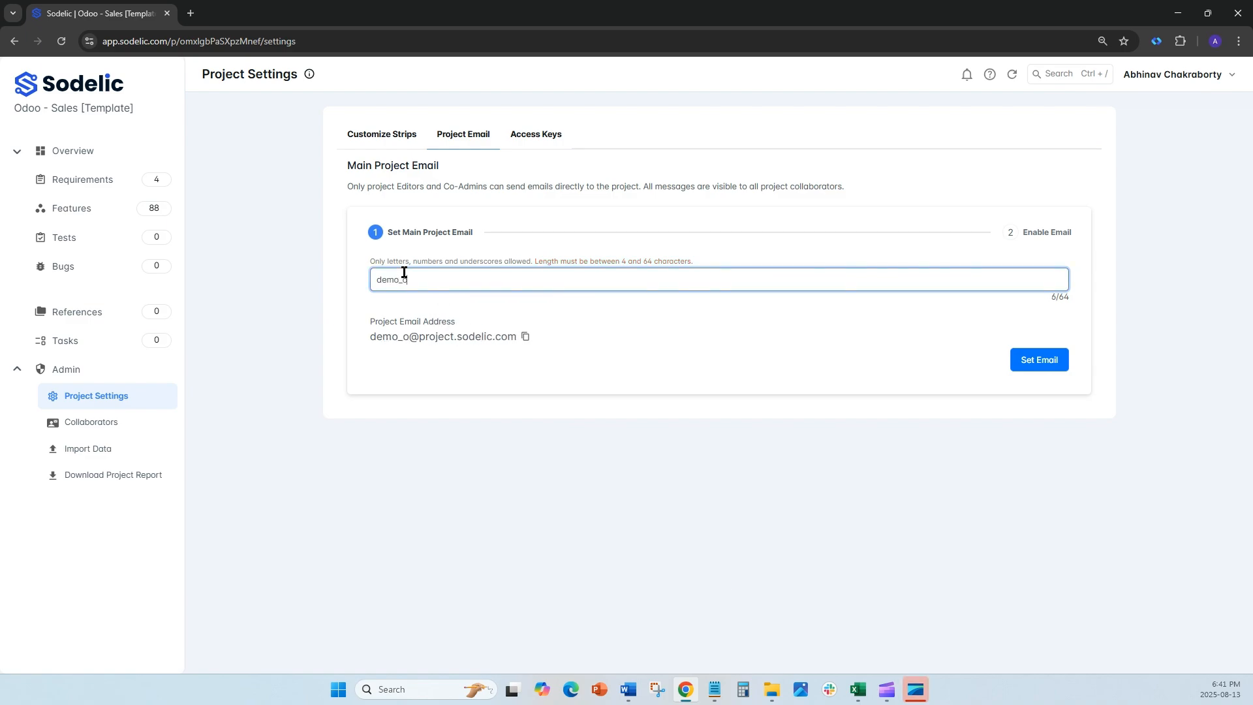
text(doo)
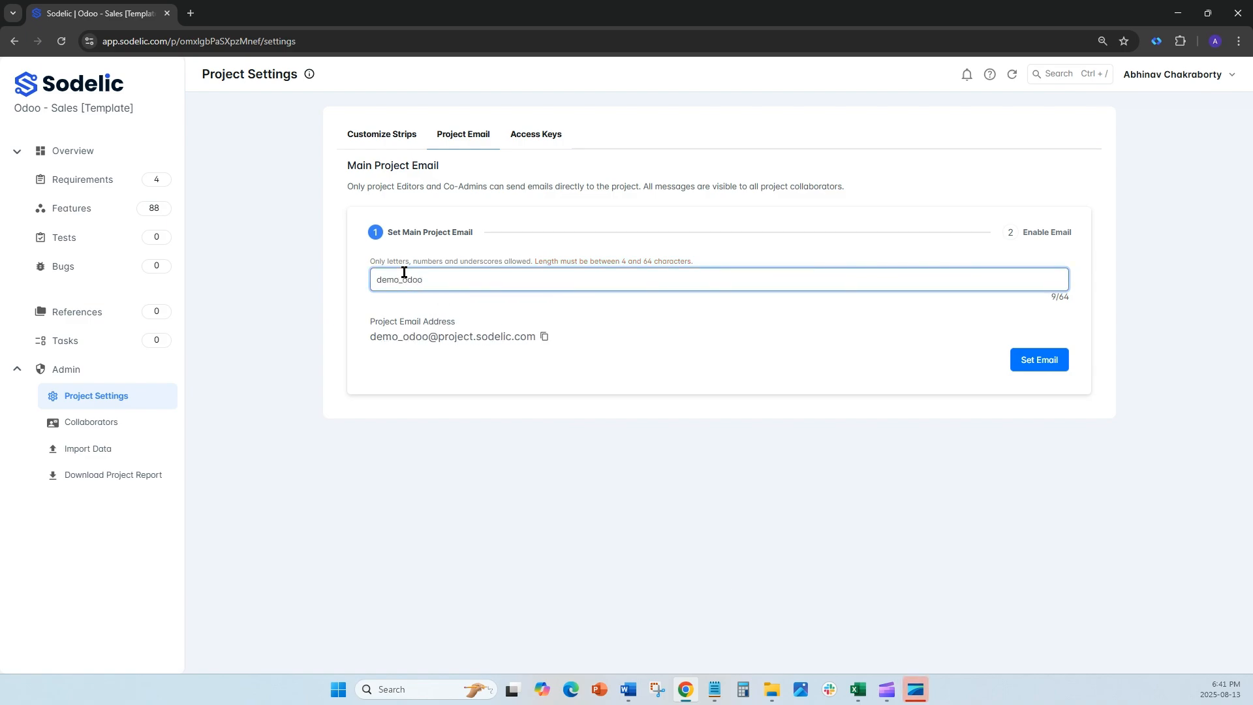
click(1056, 358)
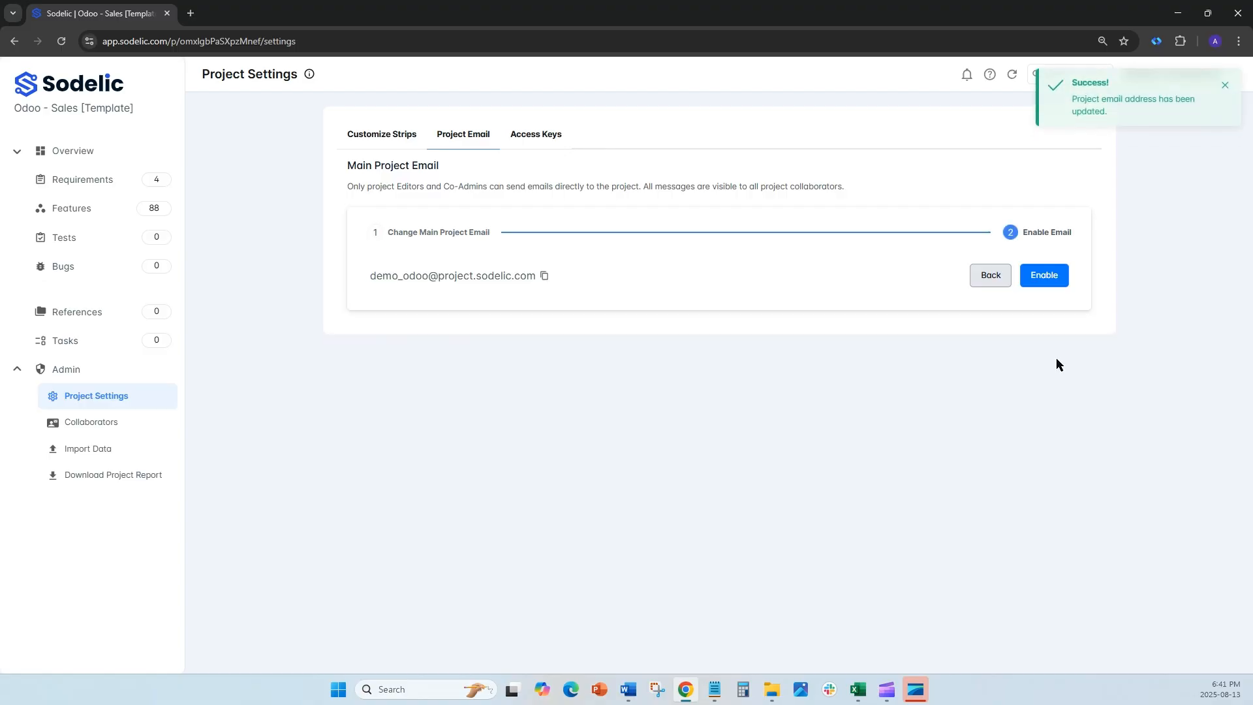
click(1052, 275)
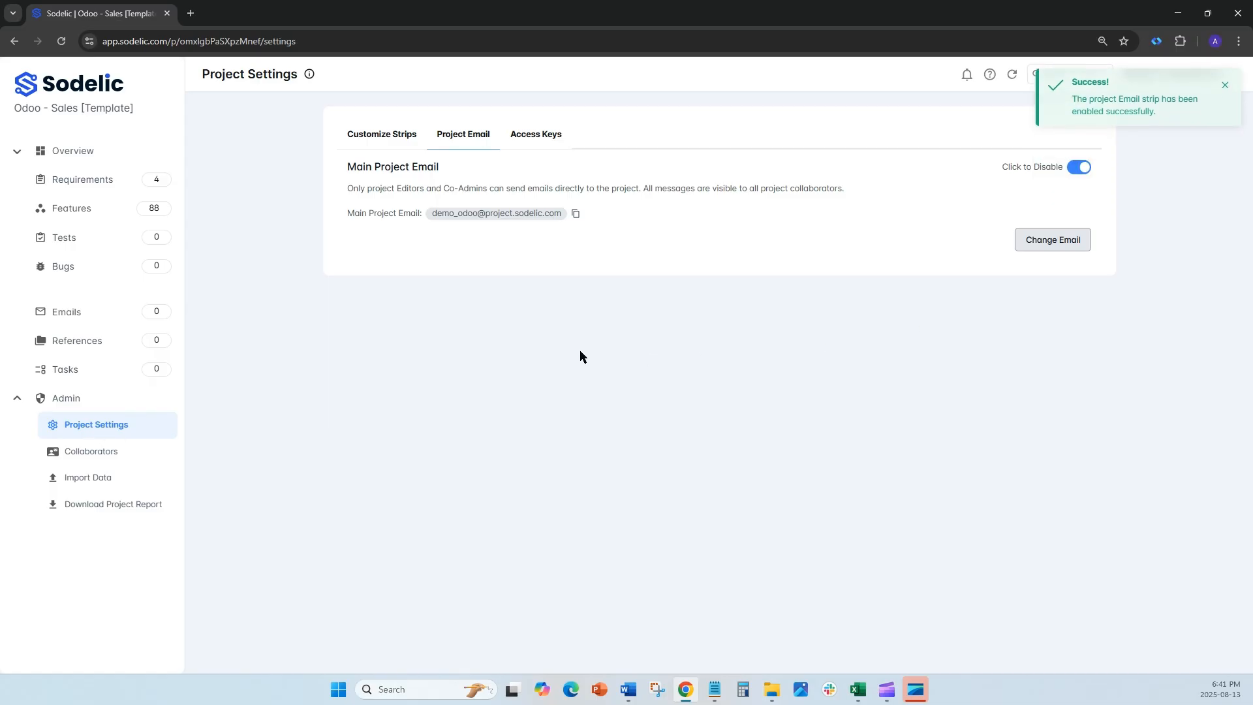
Step: Look over the project's Emails list and the format options for downloading the project report
click(89, 326)
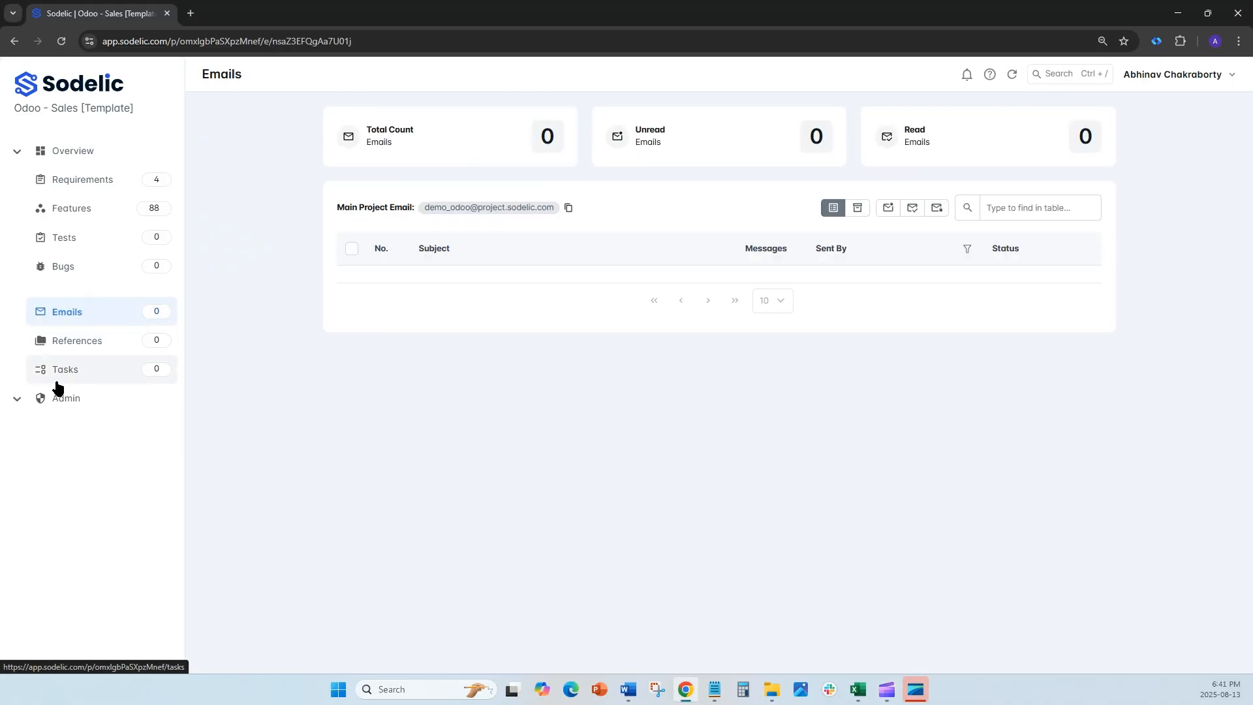
click(17, 399)
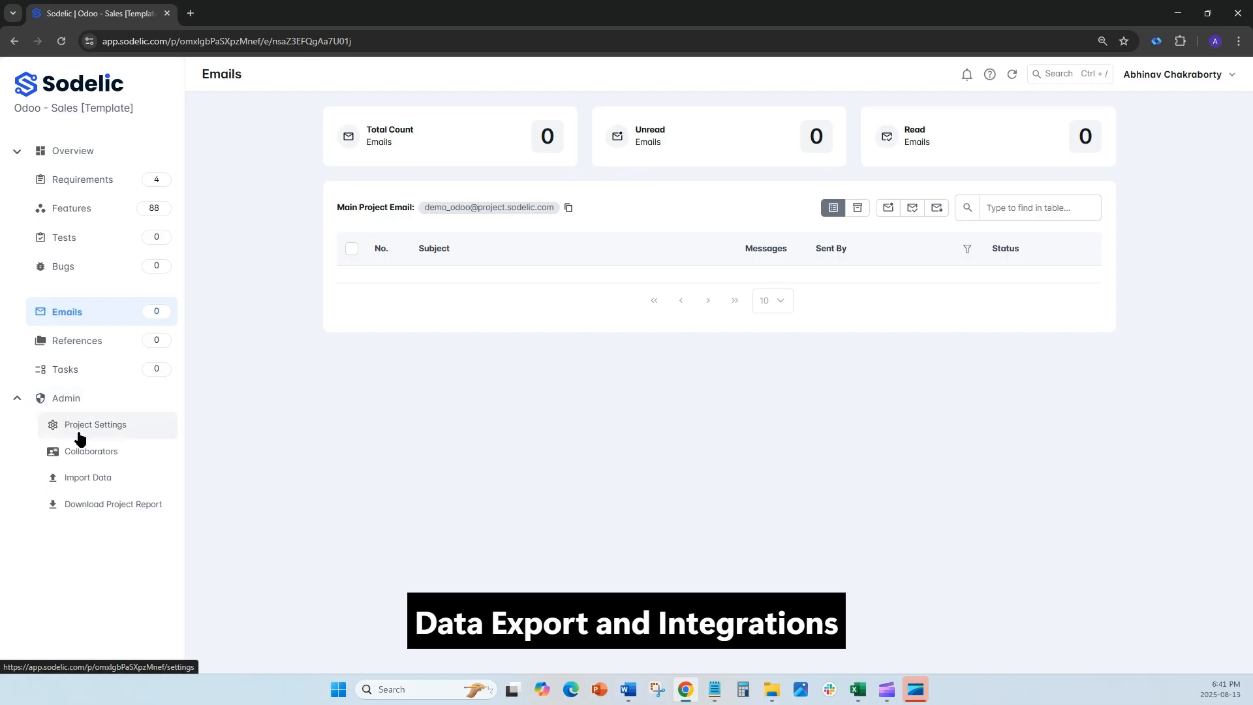
click(93, 506)
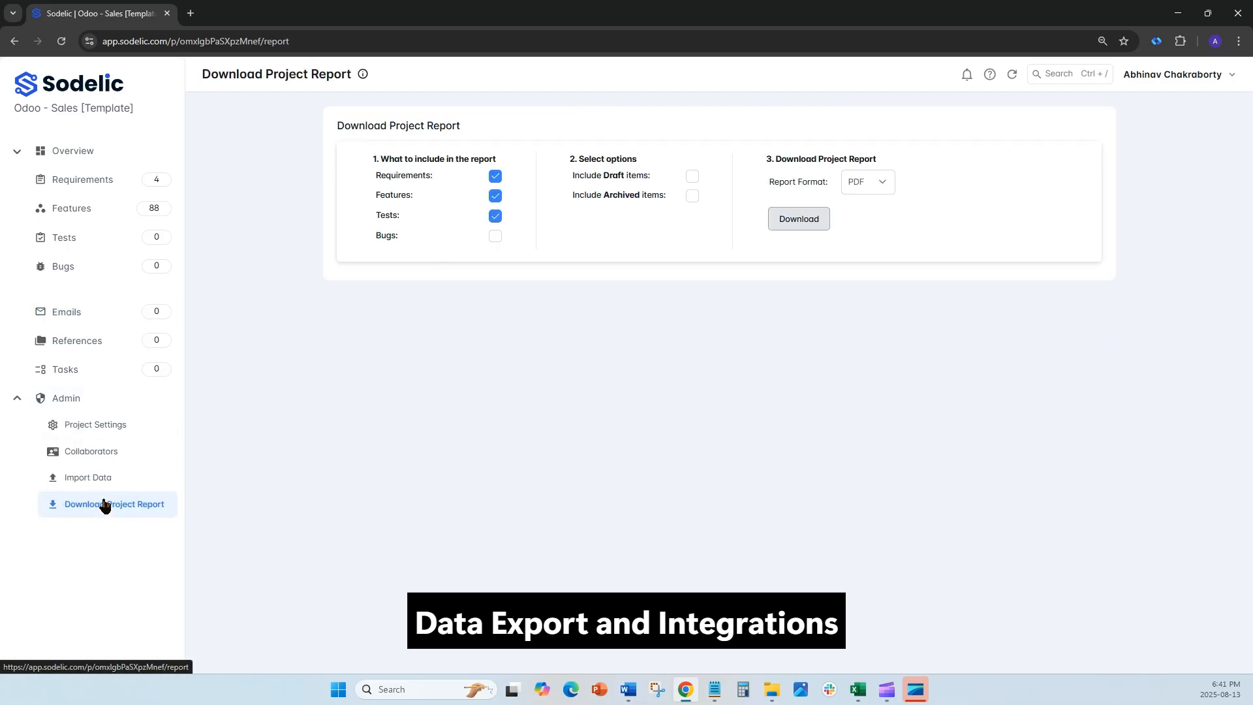
click(866, 184)
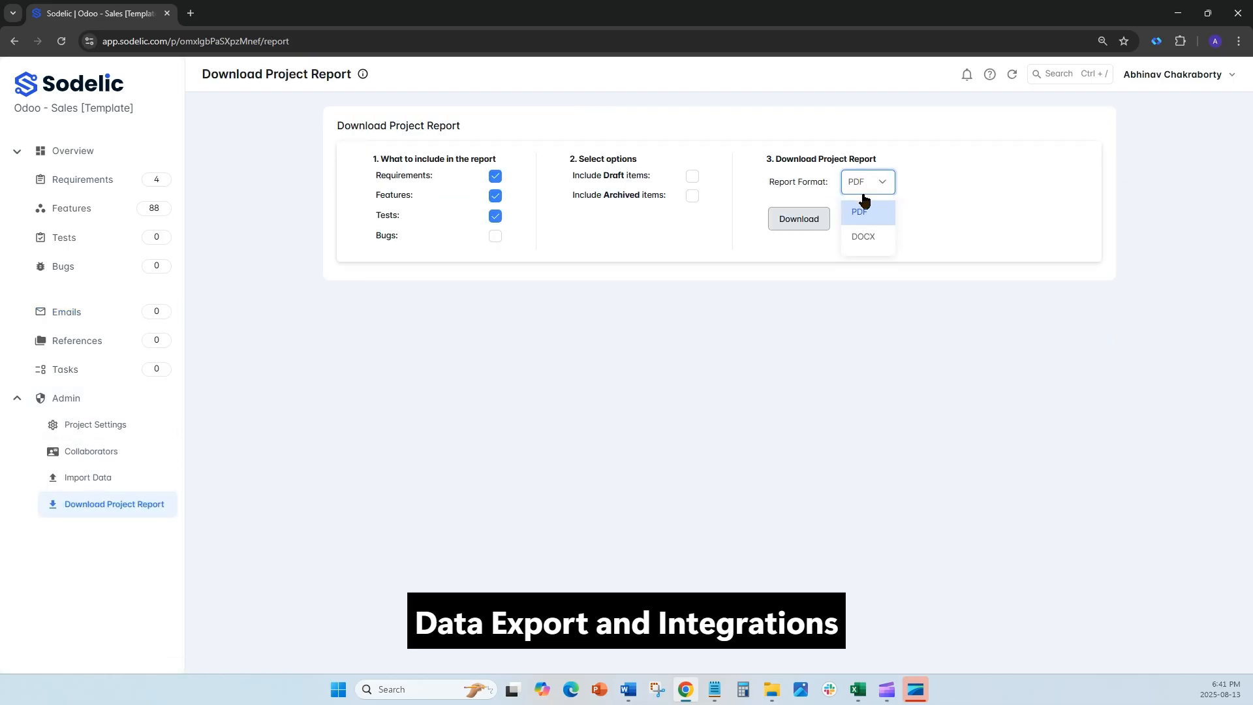
click(930, 180)
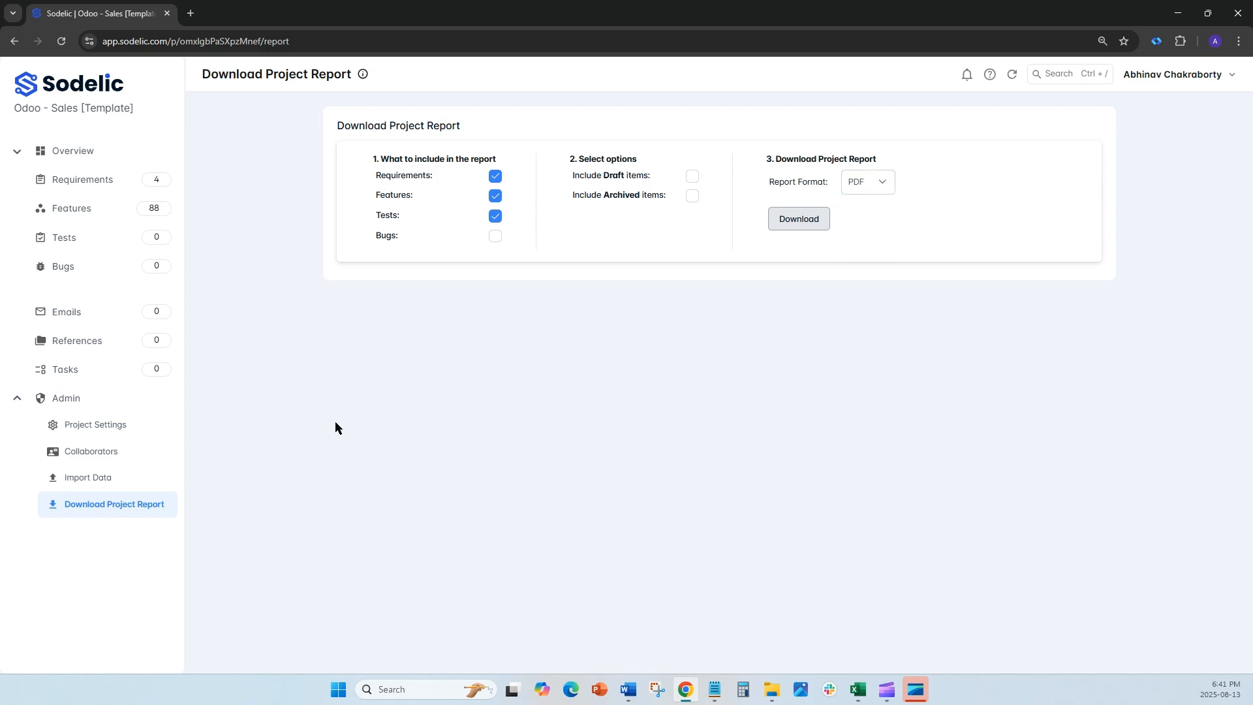
Step: Open the Requirements strip's customization and view its Jira Integration settings
click(120, 432)
click(505, 291)
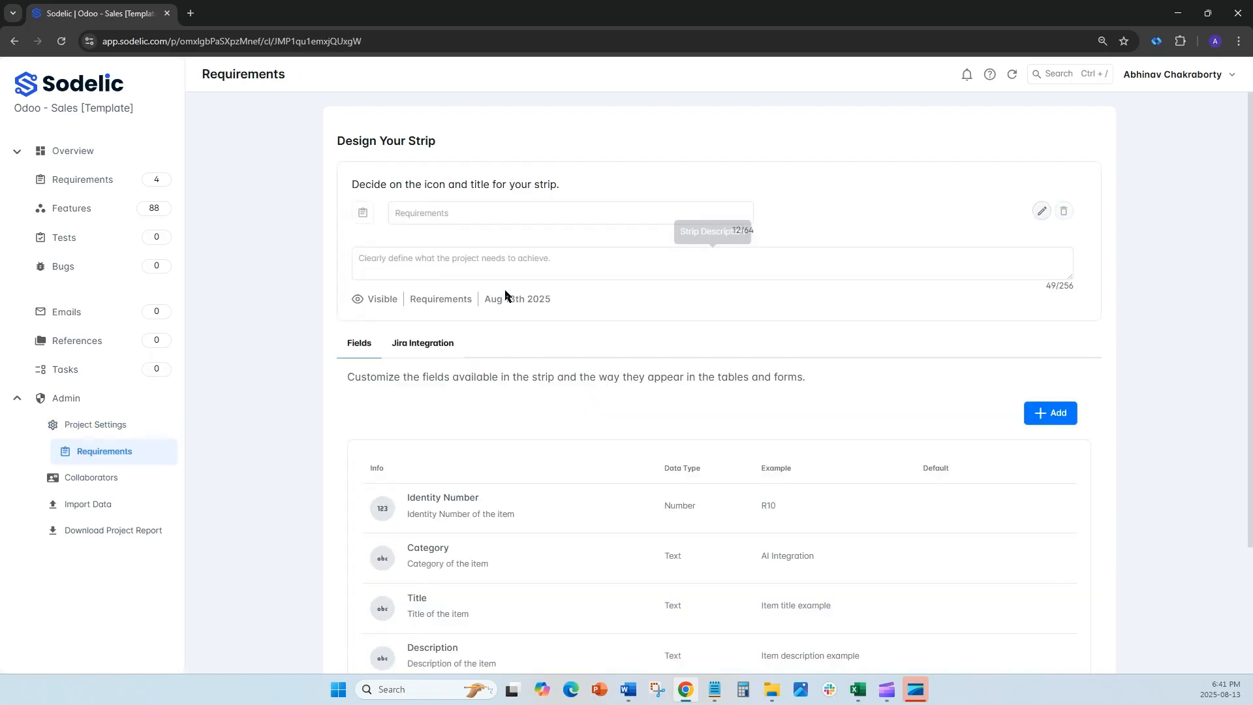
click(425, 349)
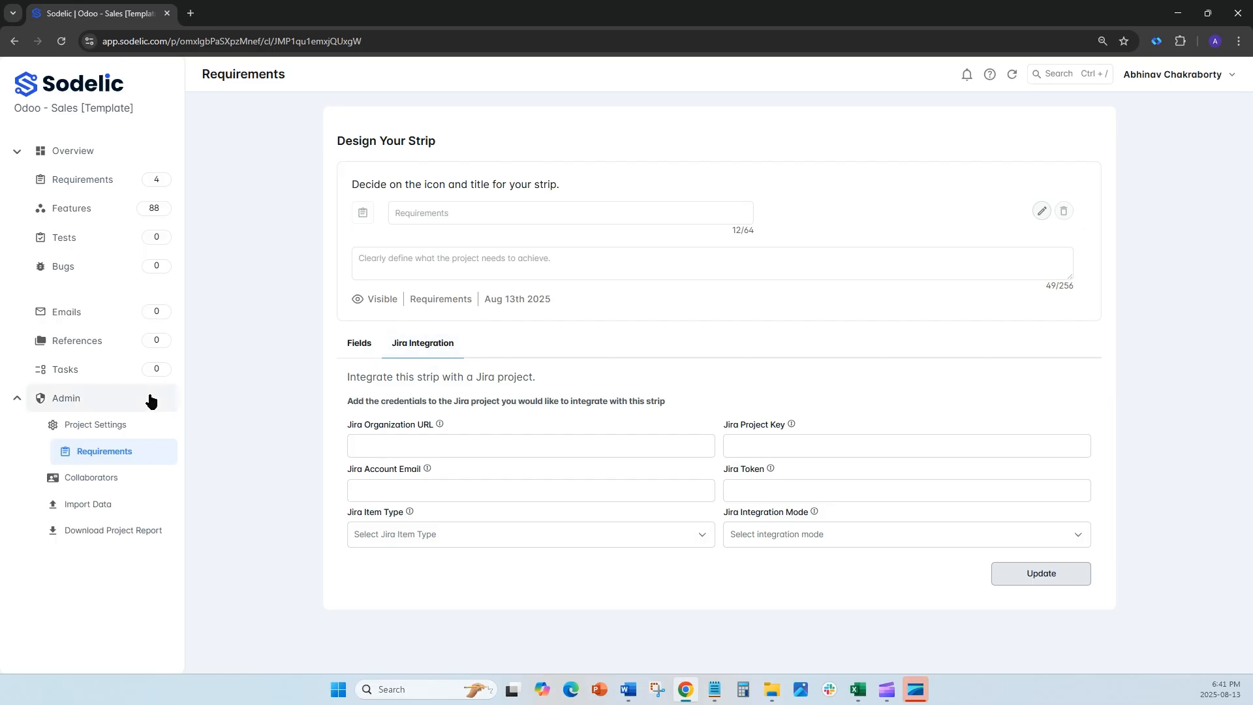
Step: Generate an API key for the project in its access key settings
click(124, 423)
click(531, 144)
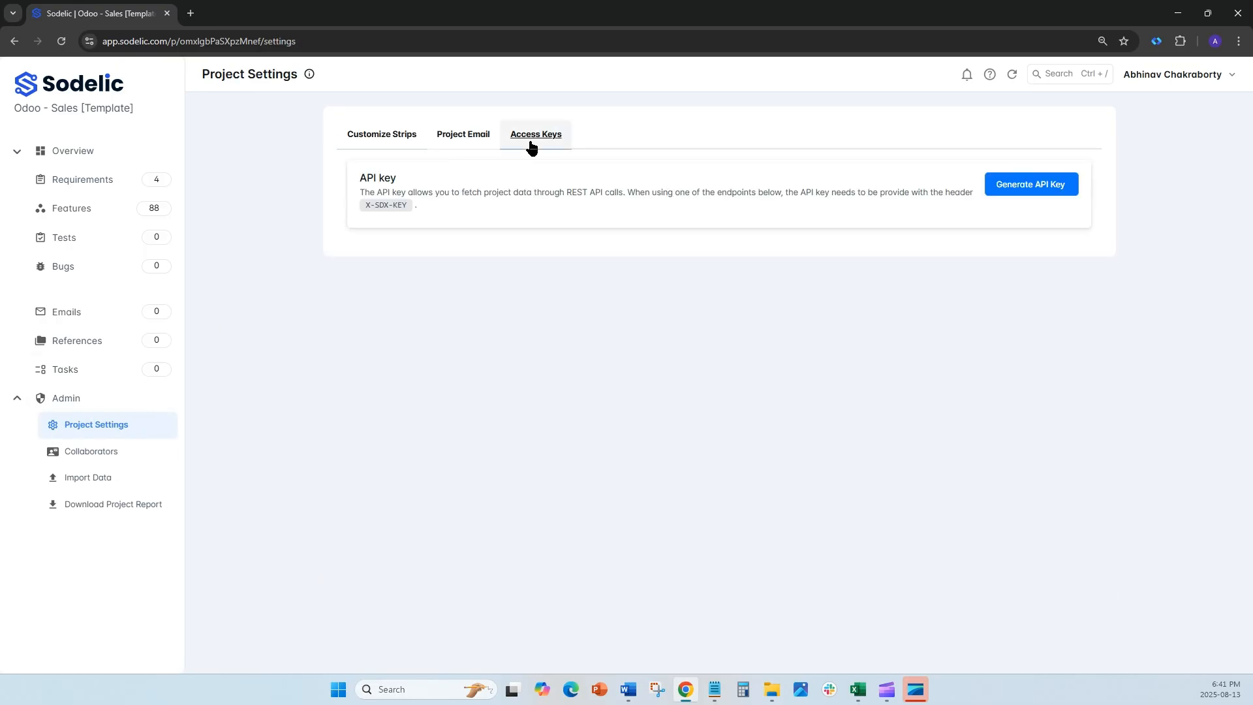
click(1004, 189)
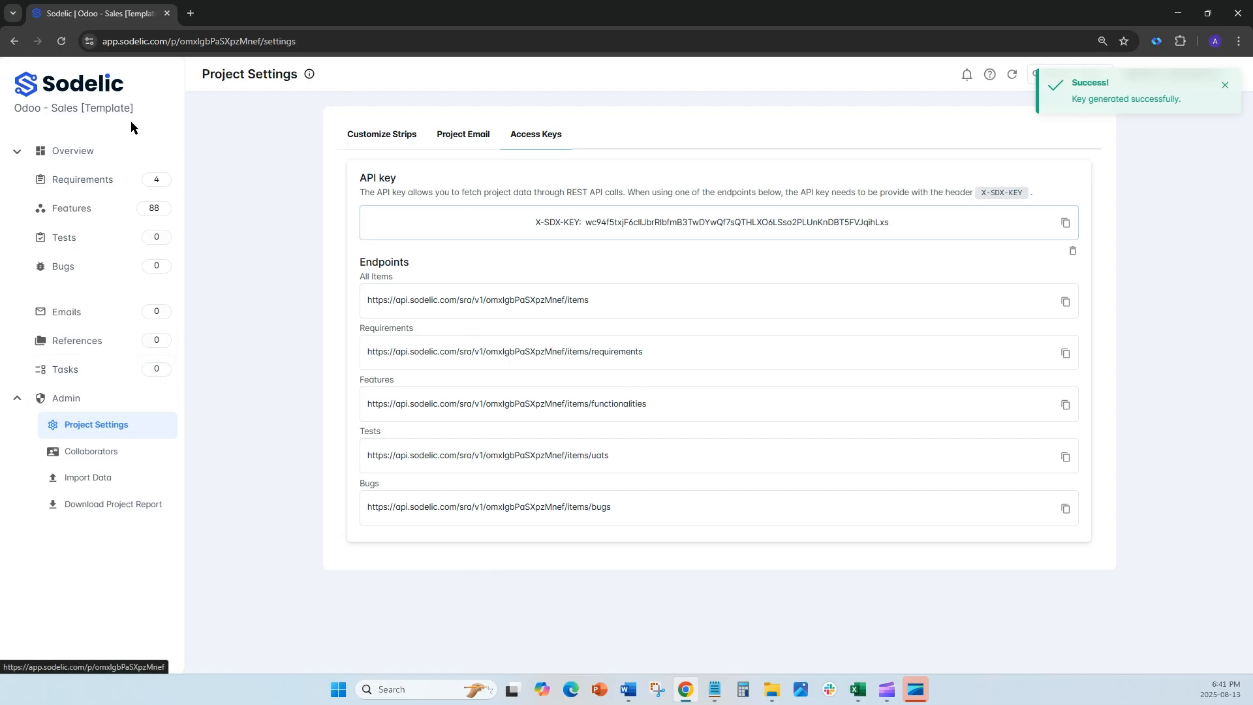
Step: Leave the project for the projects overview and open the list of templates
click(113, 95)
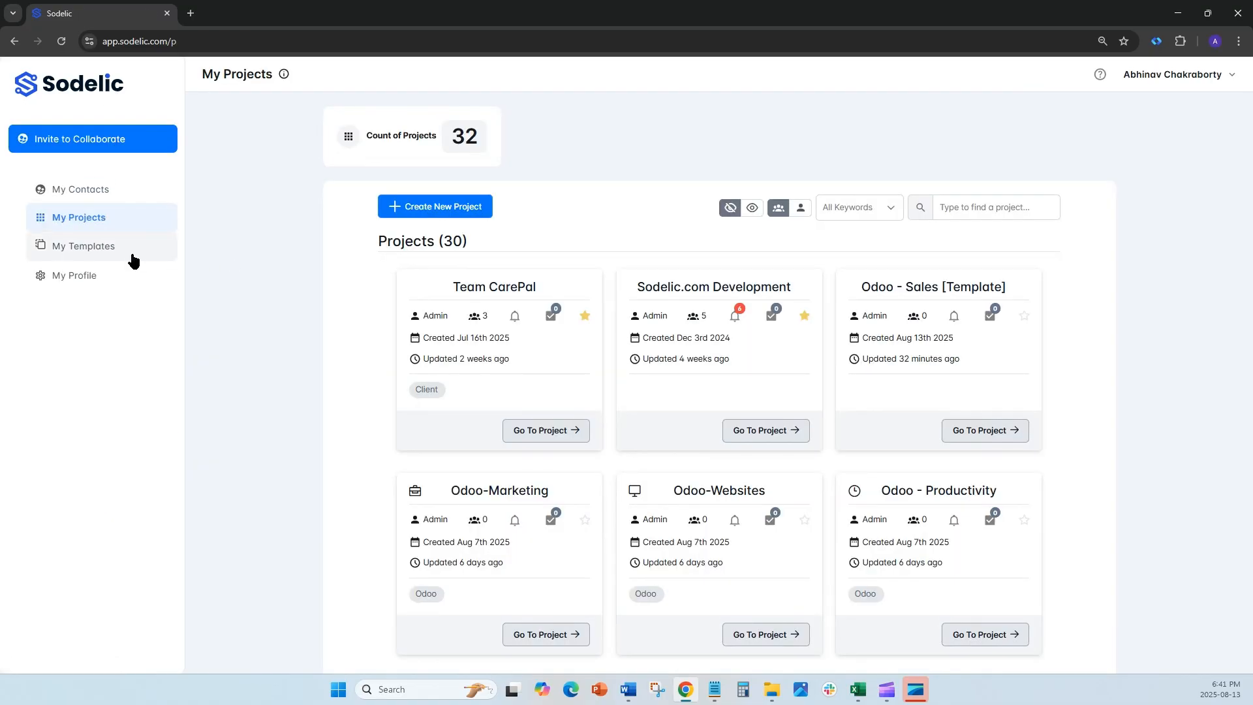
click(52, 257)
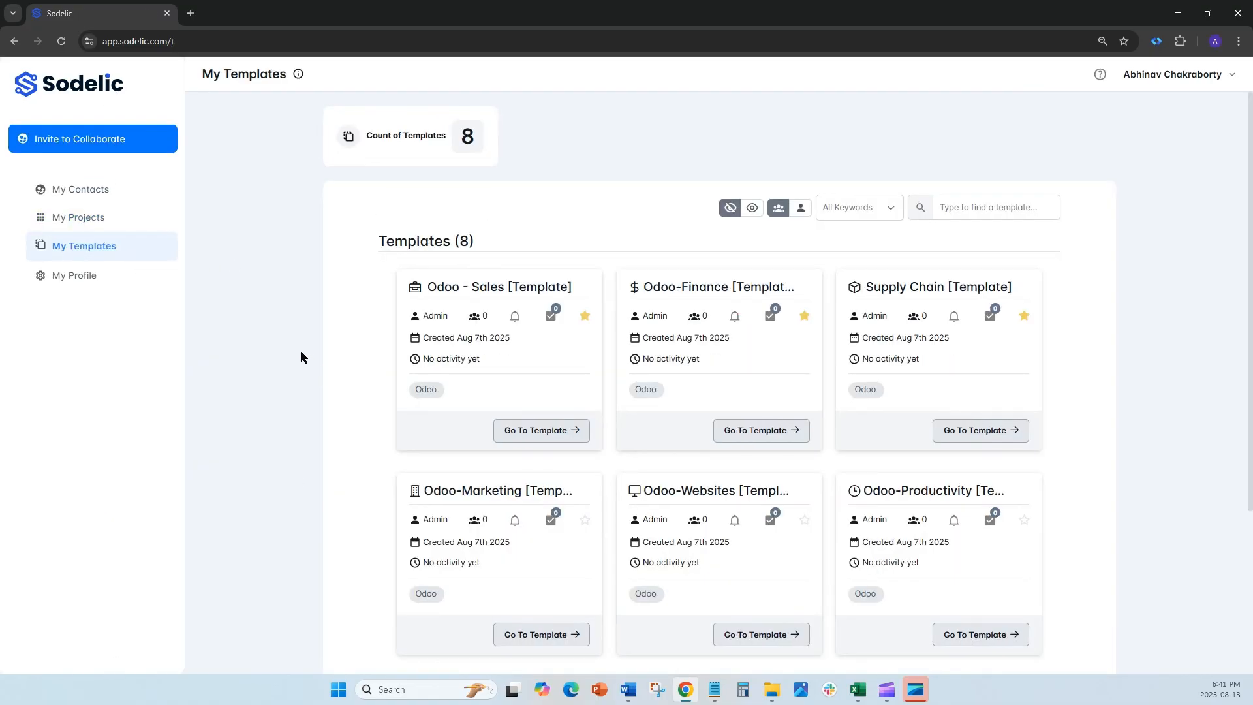